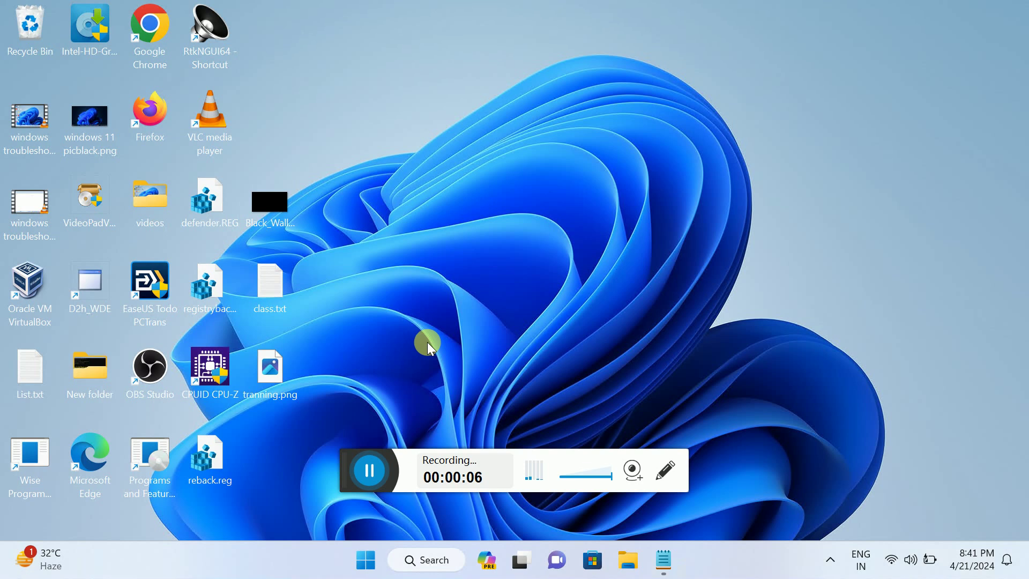
Step: Launch Settings from the Start quick-link menu to test it, then close it
click(367, 559)
right_click(368, 559)
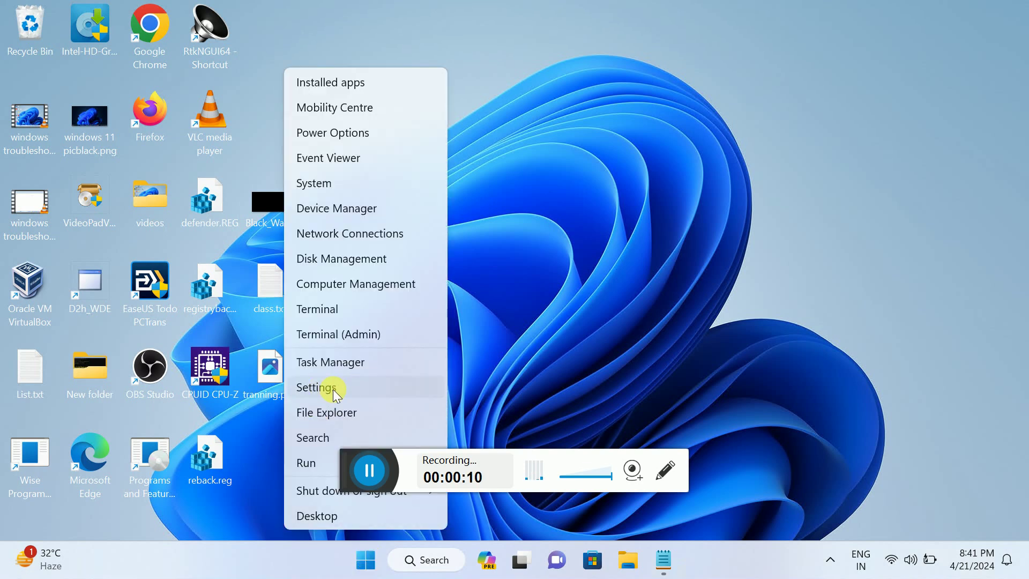
click(333, 389)
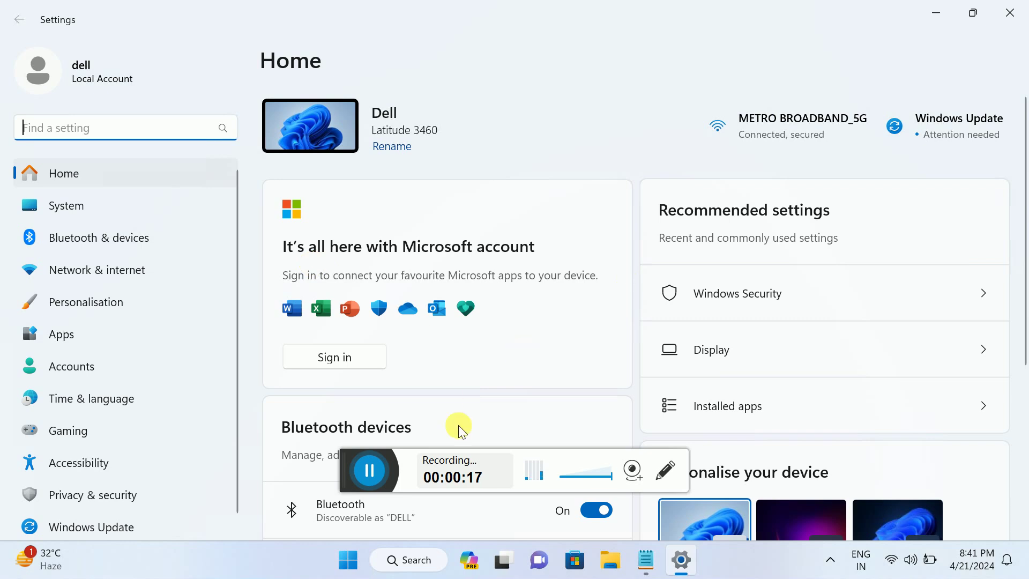
click(995, 6)
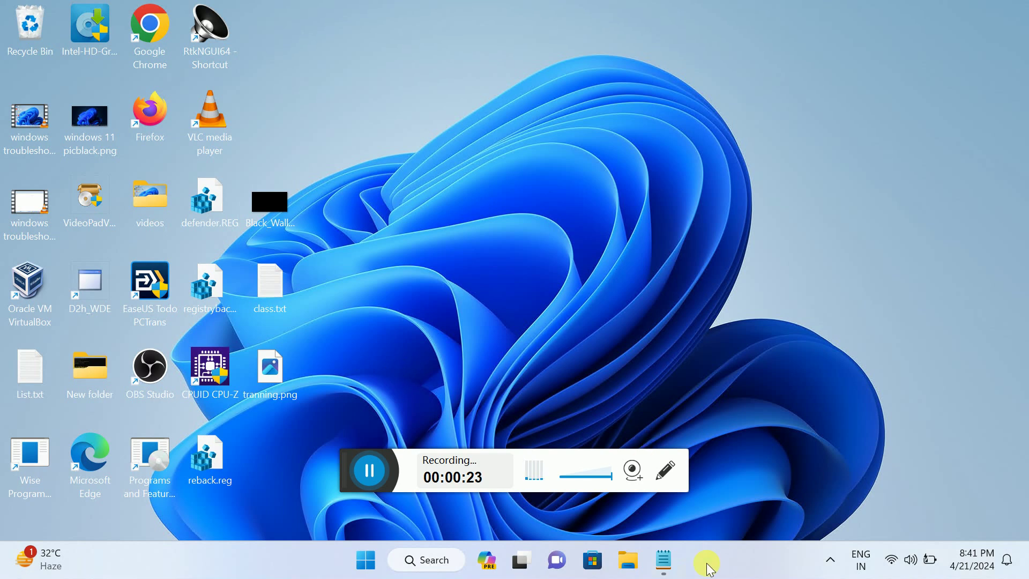
Step: Restart the Windows Explorer process from a maximized Task Manager
right_click(722, 564)
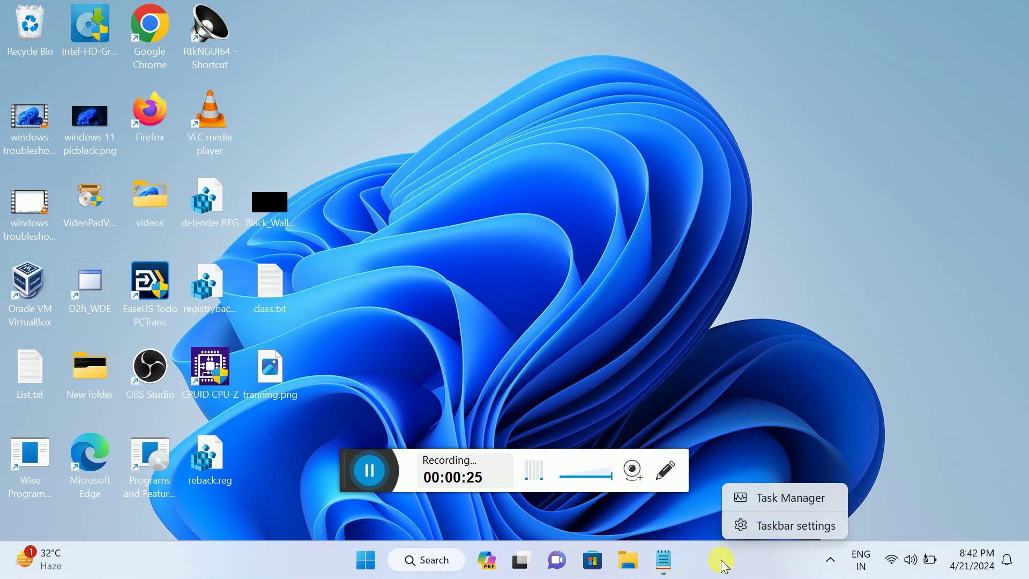
click(802, 500)
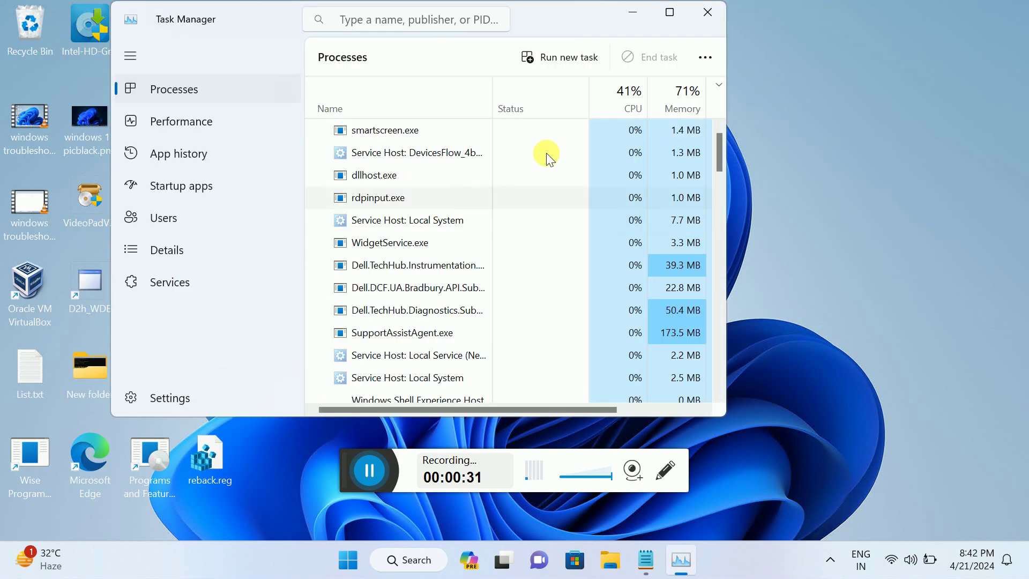
click(670, 12)
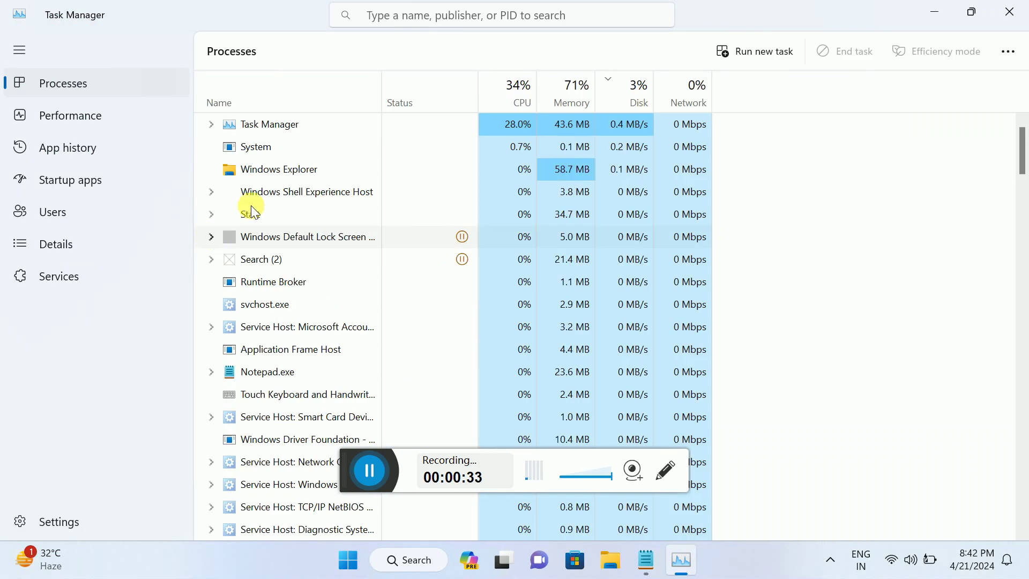
click(269, 174)
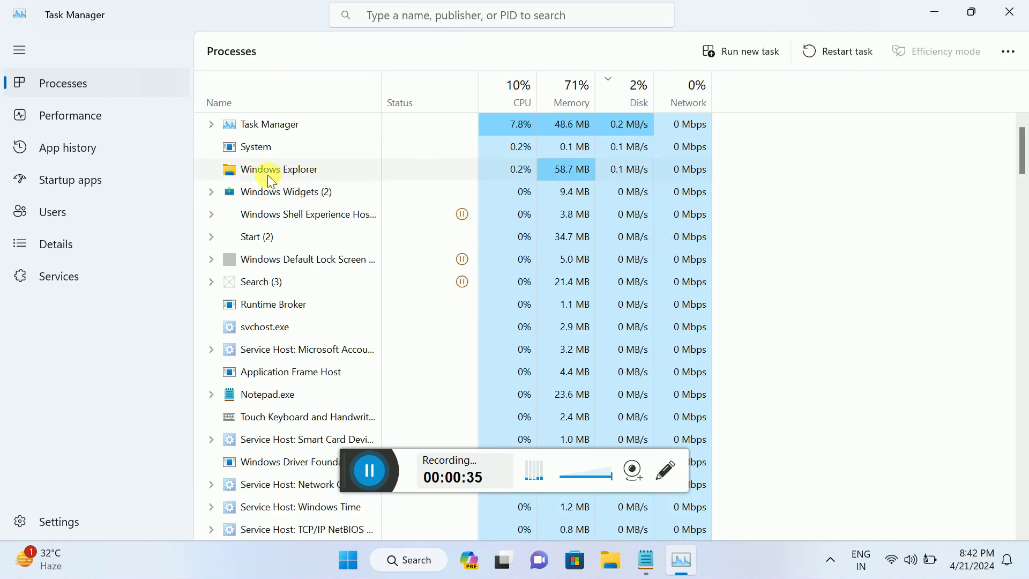
right_click(272, 173)
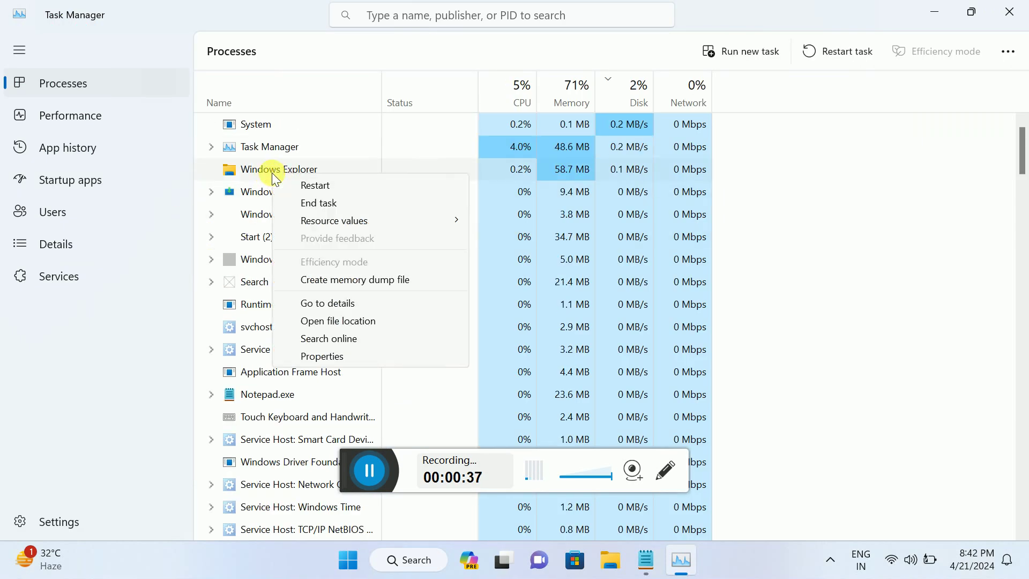
click(324, 185)
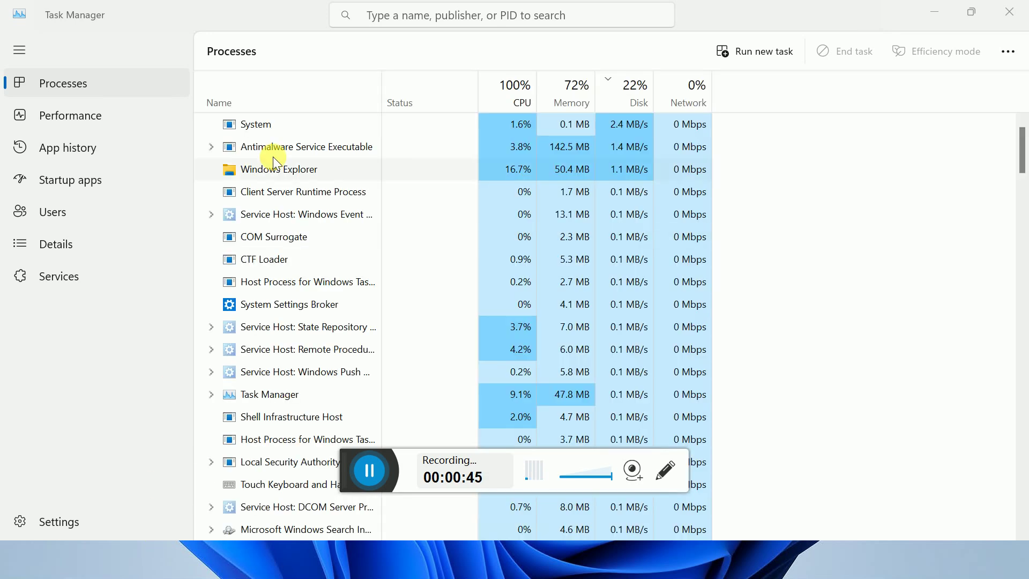
Step: Reopen Settings from Start to confirm it works, then close Settings and Task Manager
click(344, 571)
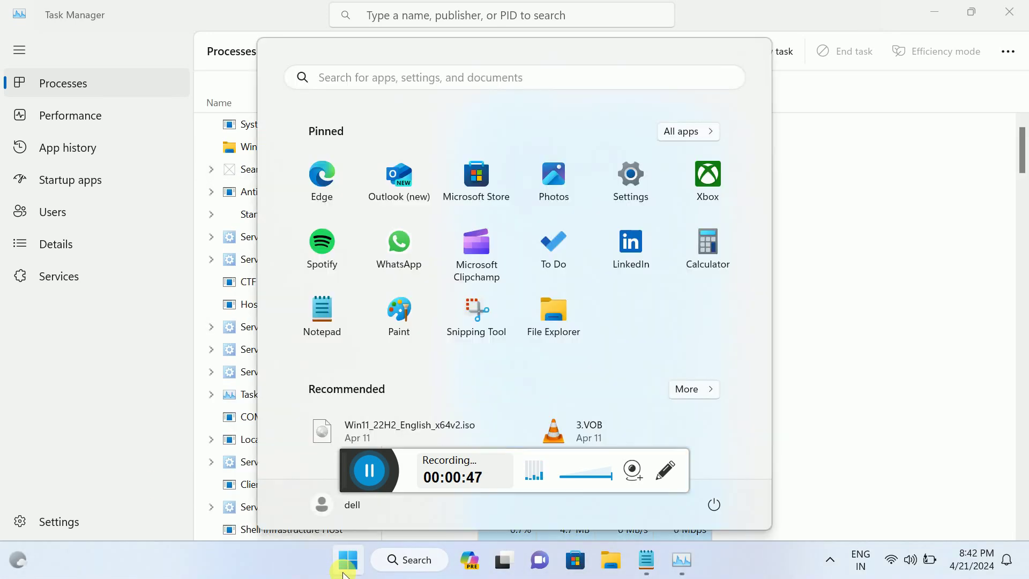
click(634, 181)
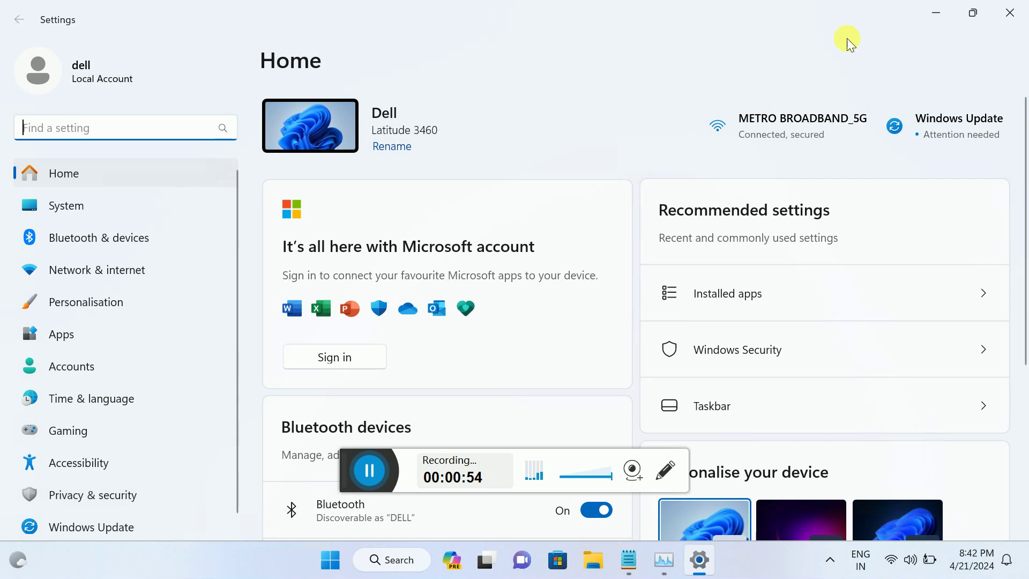
click(1012, 9)
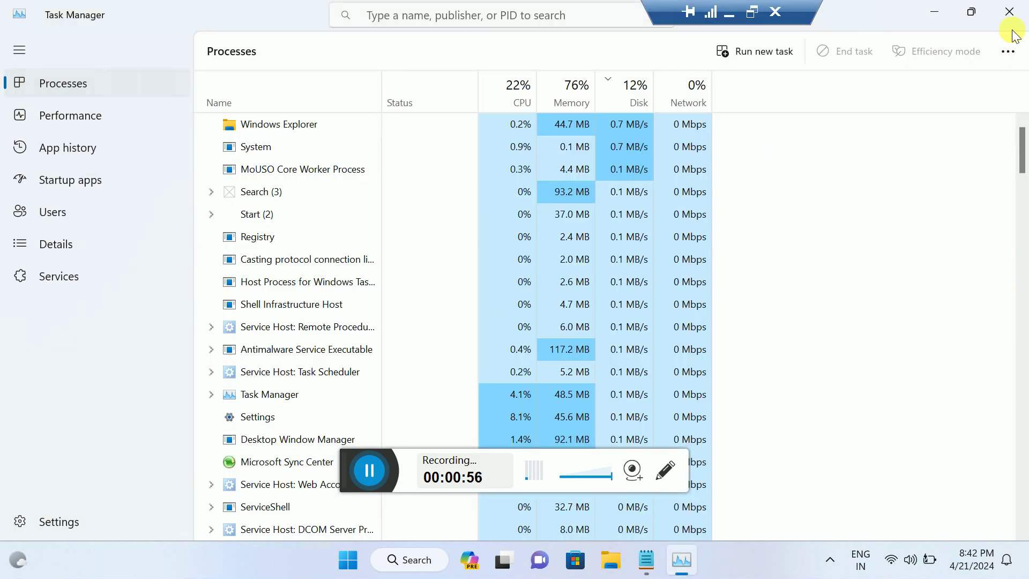
click(1015, 9)
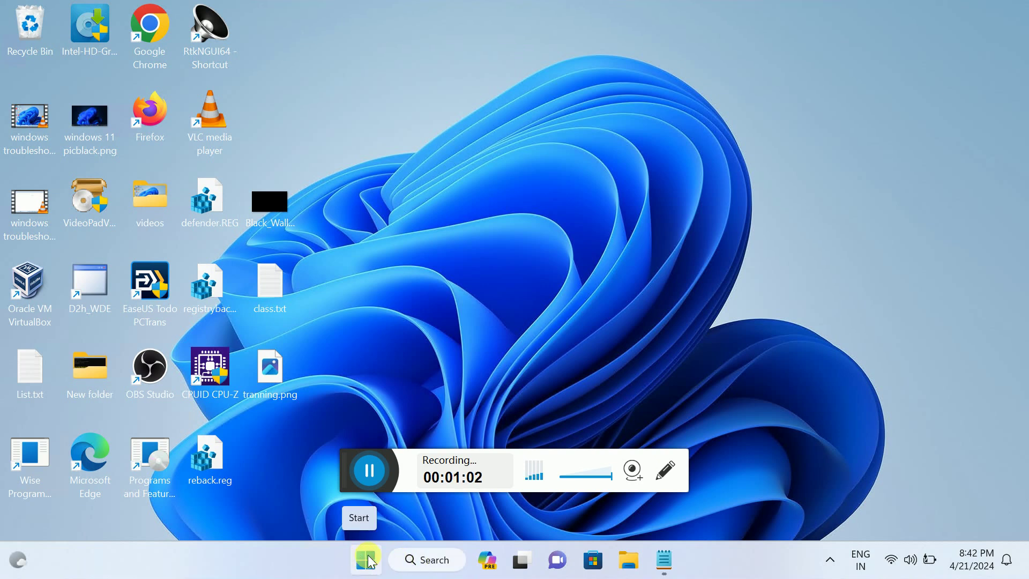
Step: Launch Terminal (Admin) from the Start quick-link menu, approve elevation, and maximize it
right_click(363, 560)
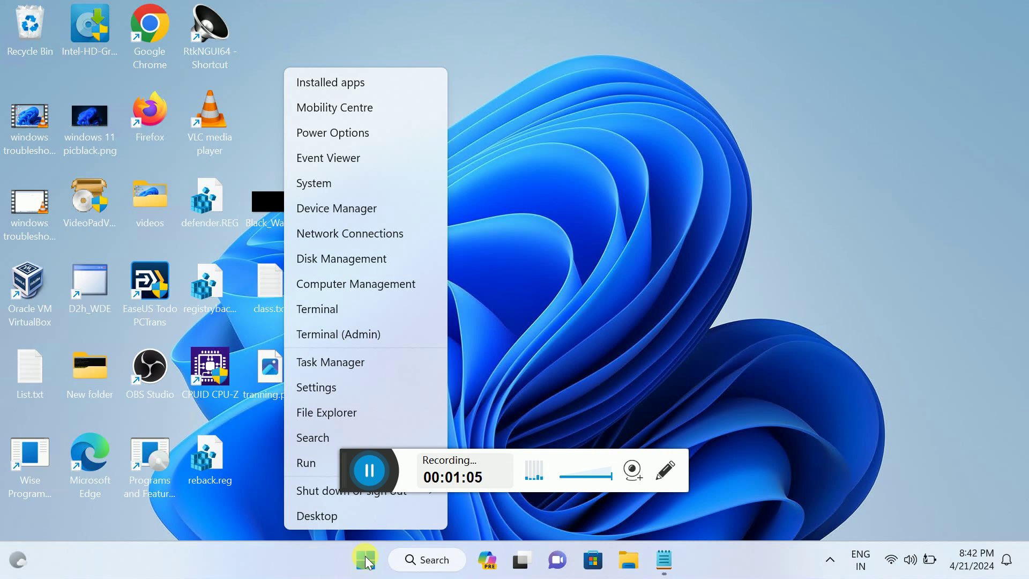
click(323, 334)
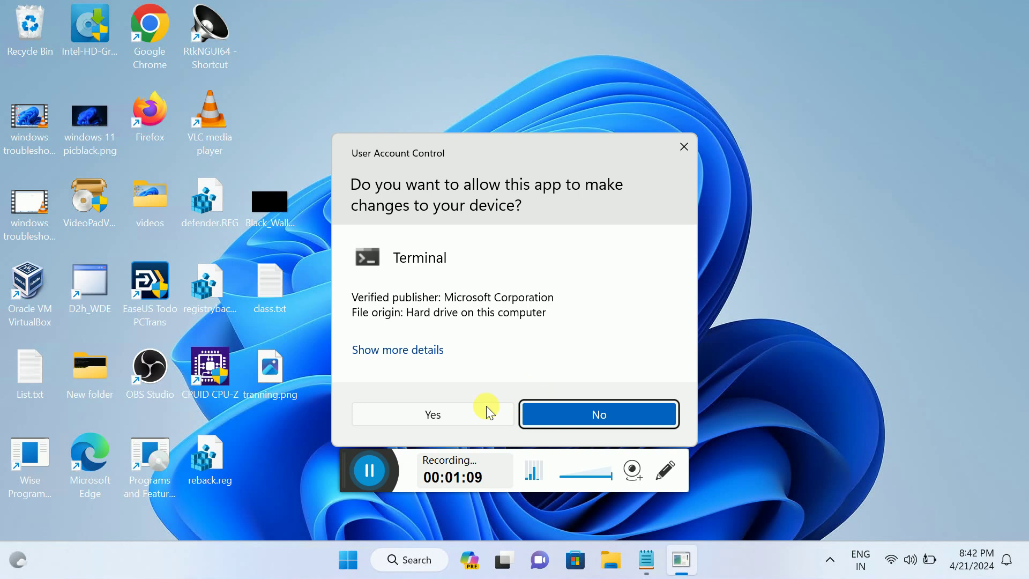
click(461, 414)
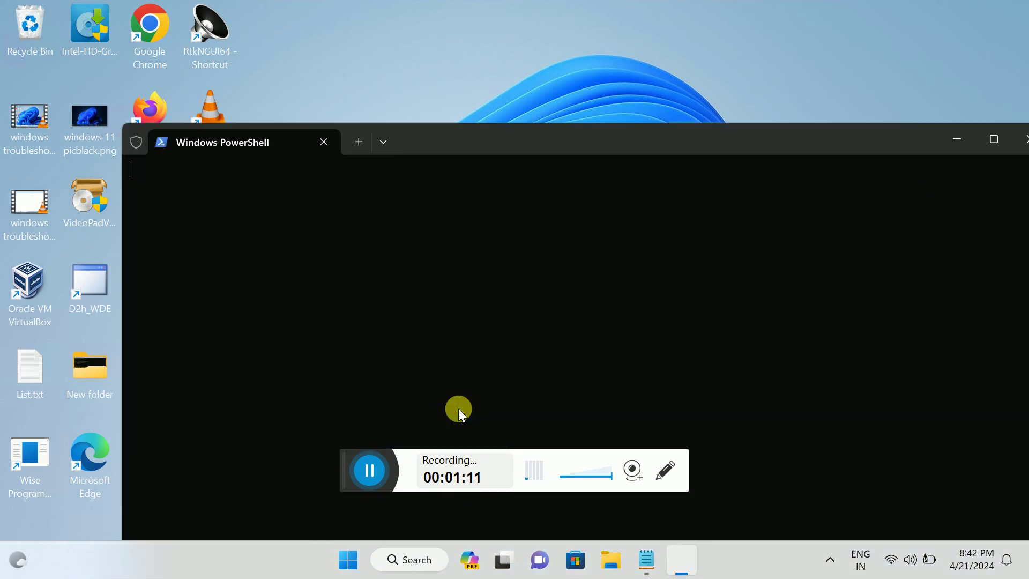
click(992, 141)
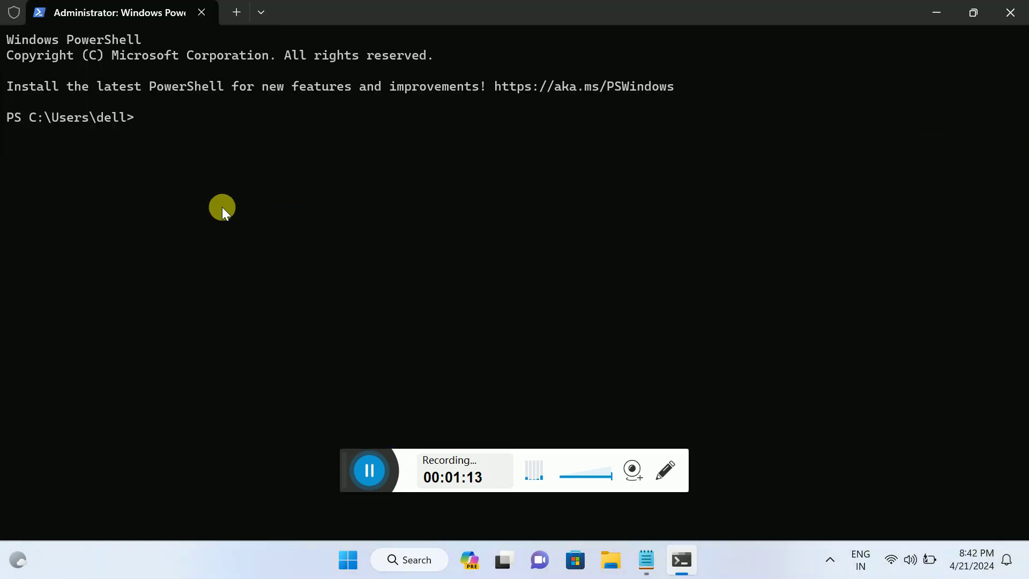
Step: Copy the Get-AppXPackage -AllUsers command from Notepad and paste it at the PowerShell prompt
click(646, 559)
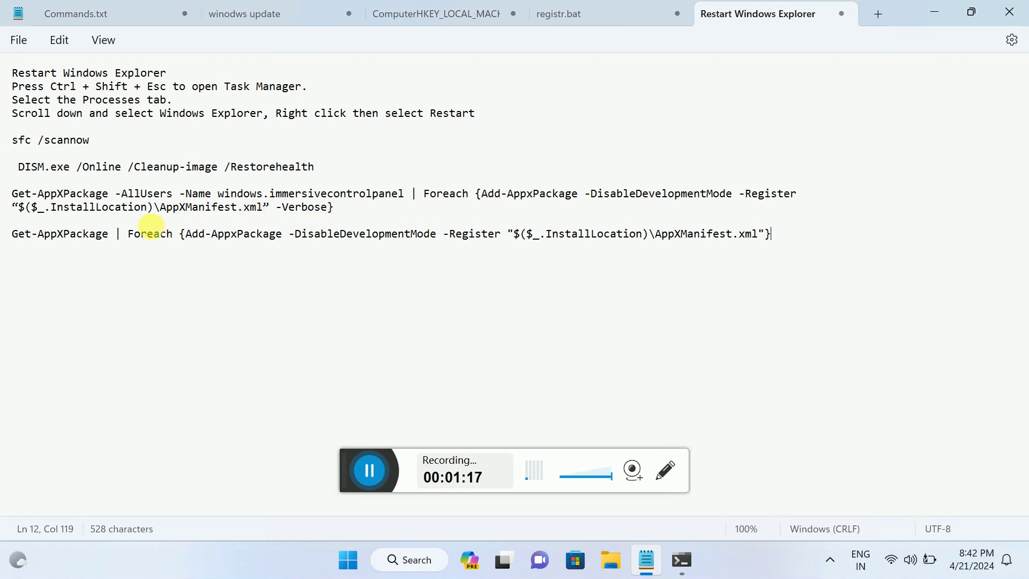
drag(333, 210, 6, 193)
key(ctrl+c)
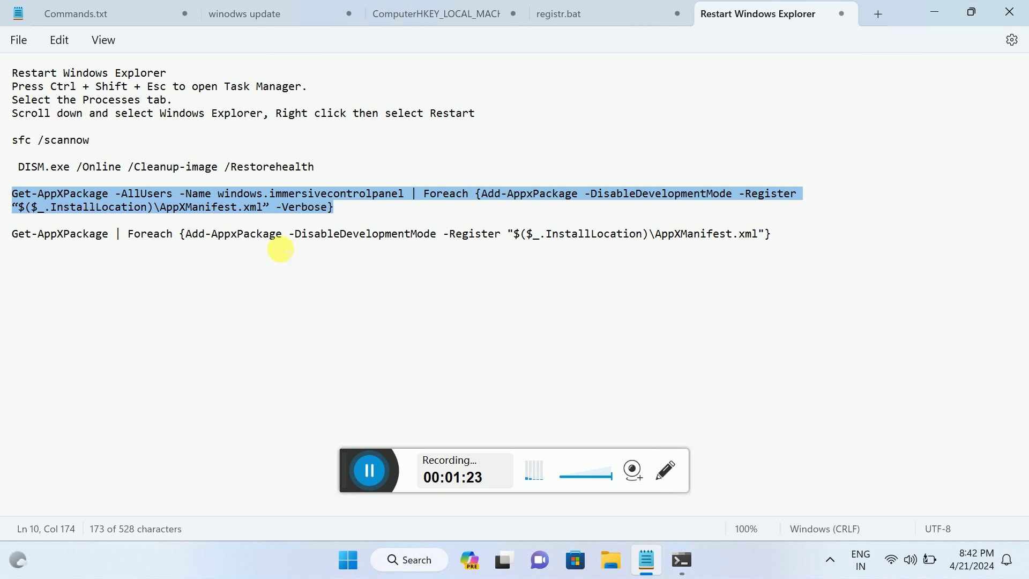
click(683, 552)
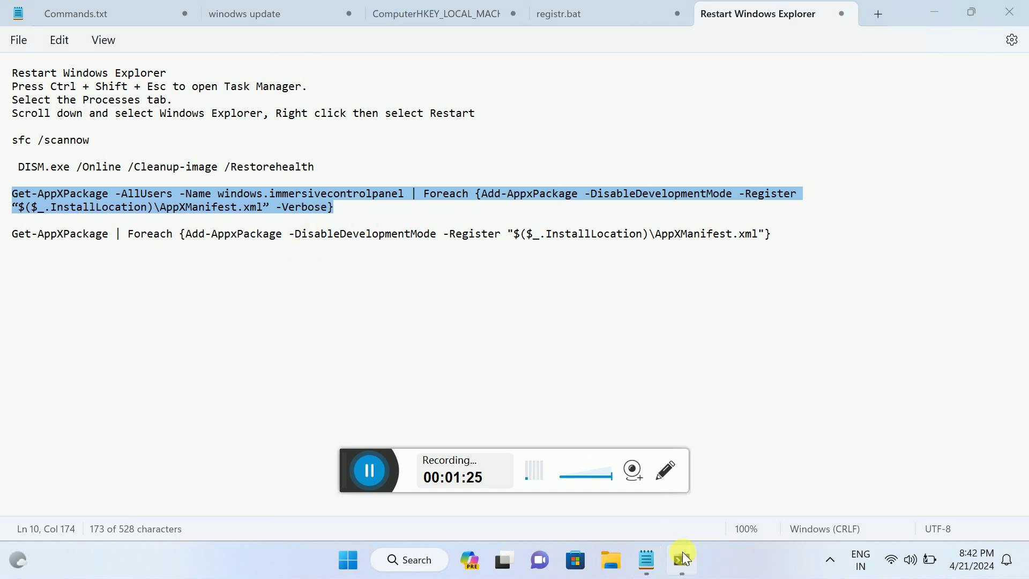
right_click(148, 133)
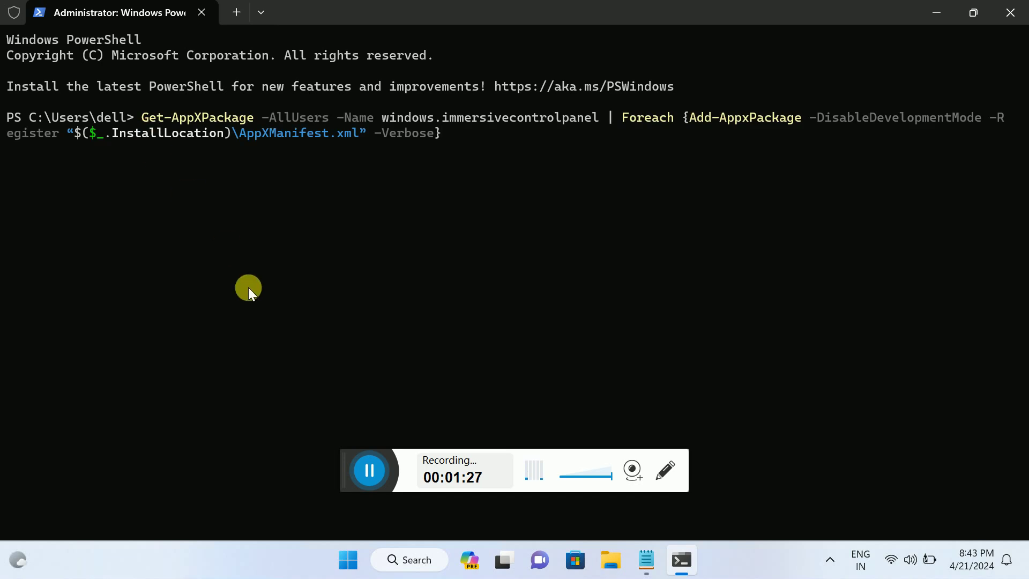
Step: Run the windows.immersivecontrolpanel re-registration command, then dismiss the Start and power menus
key(Return)
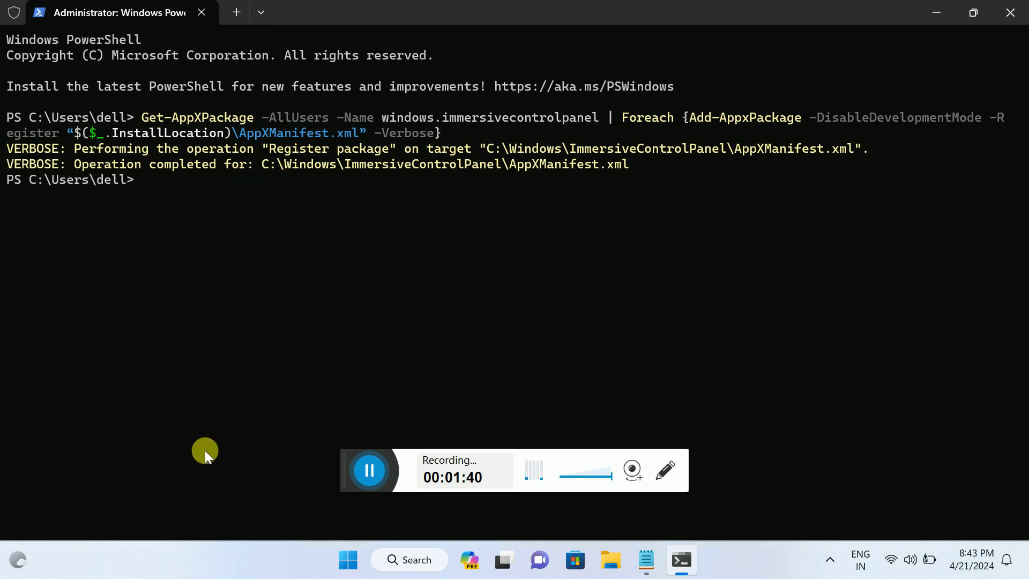
click(348, 559)
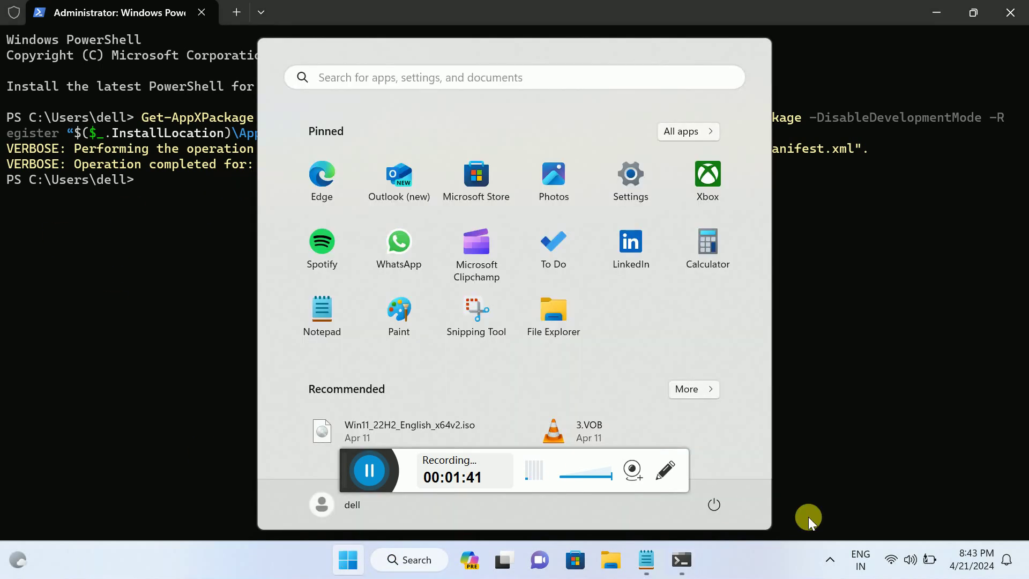
click(724, 507)
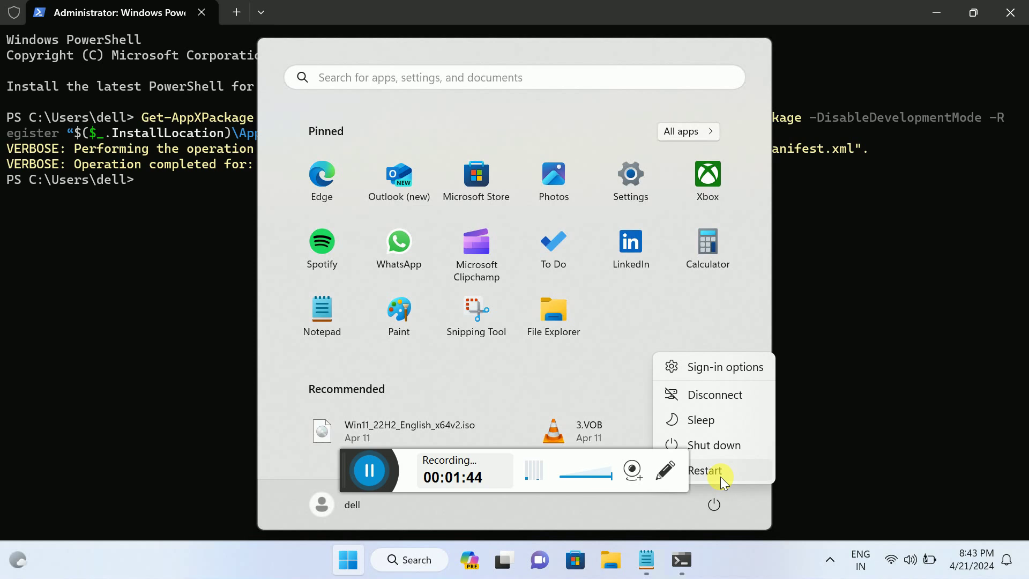
click(120, 296)
click(149, 265)
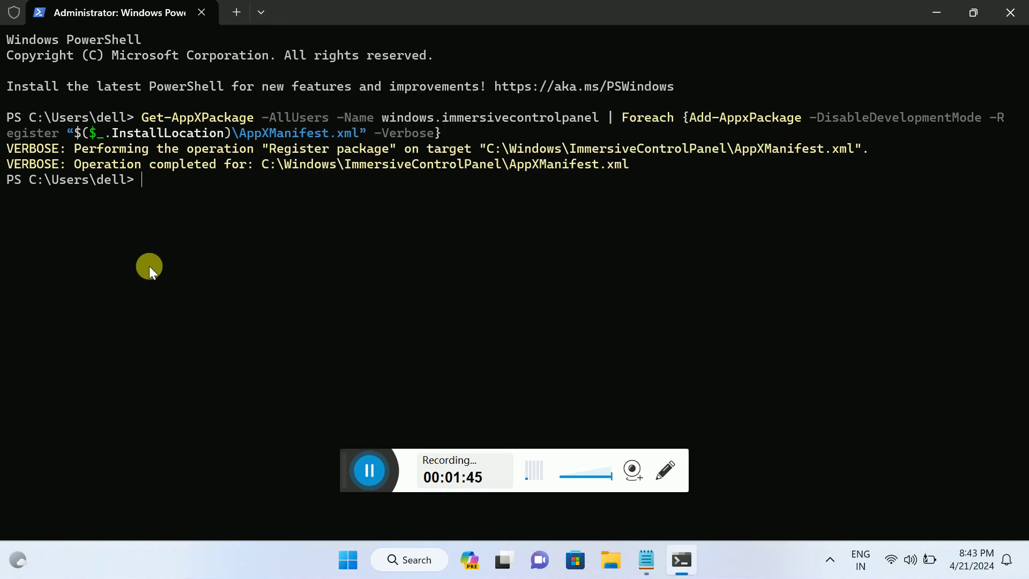
Step: Copy Notepad's line-12 Get-AppXPackage command into PowerShell and run it to re-register all packages
click(645, 559)
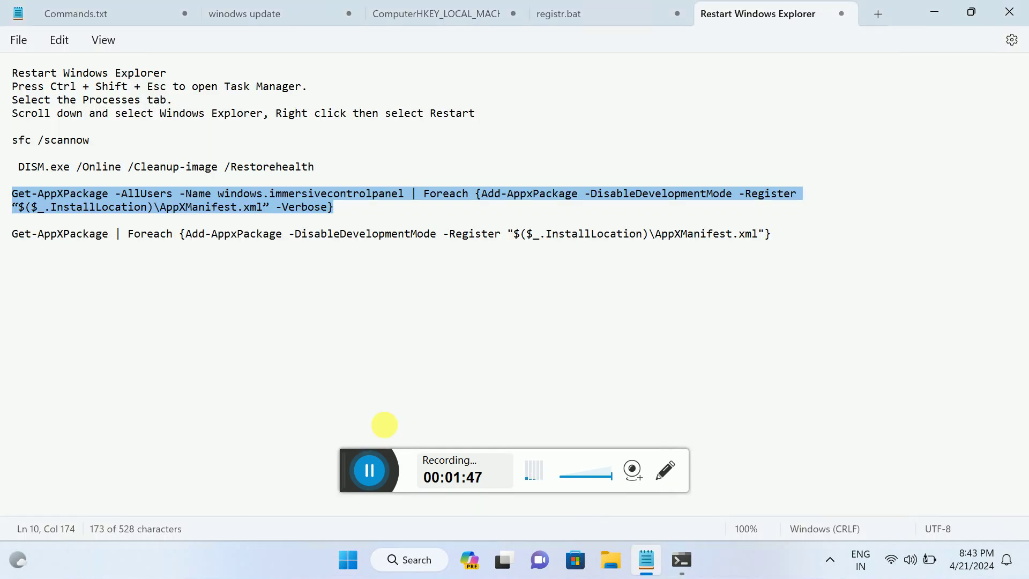
triple_click(772, 233)
key(ctrl+c)
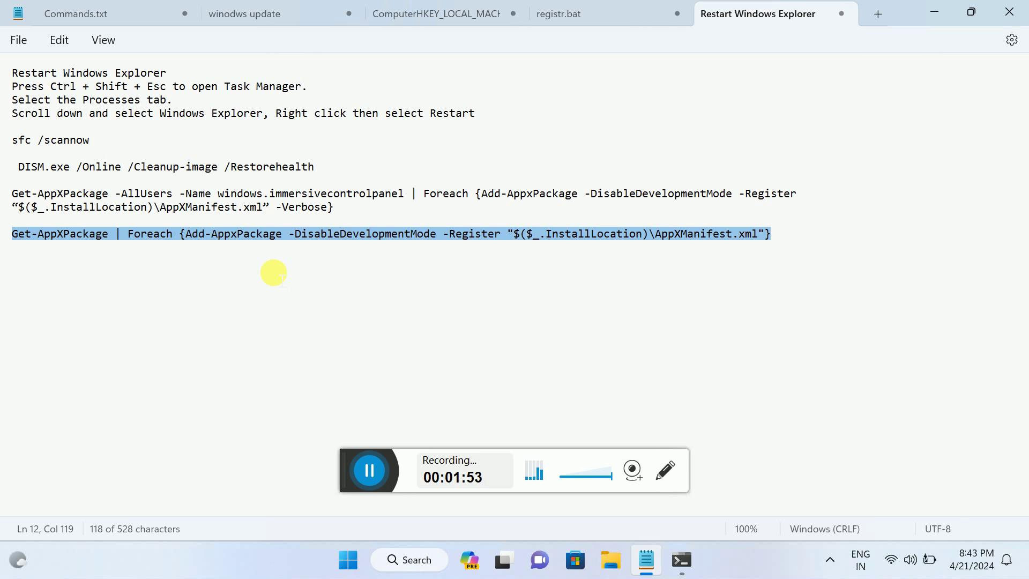
click(941, 20)
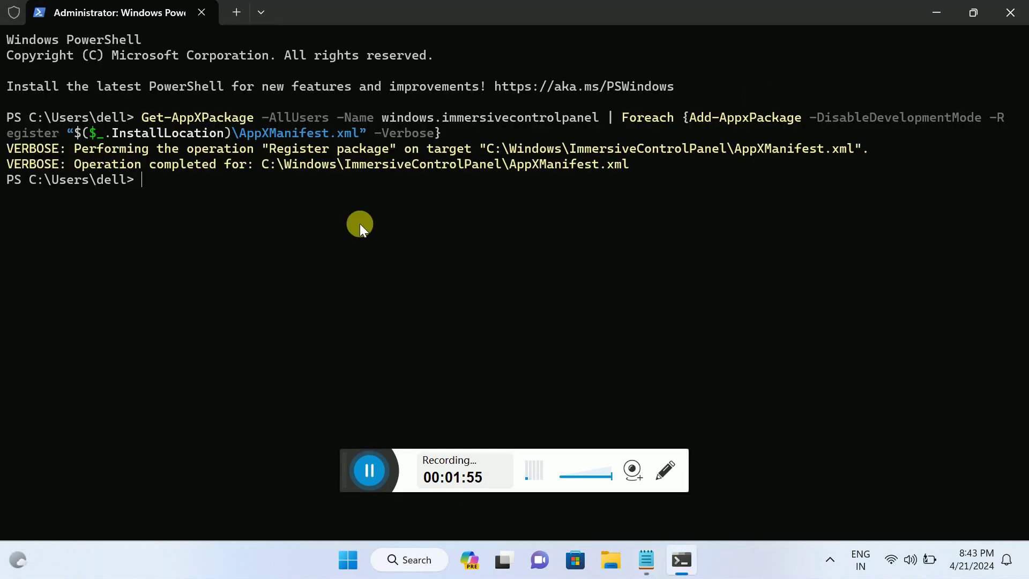
right_click(154, 191)
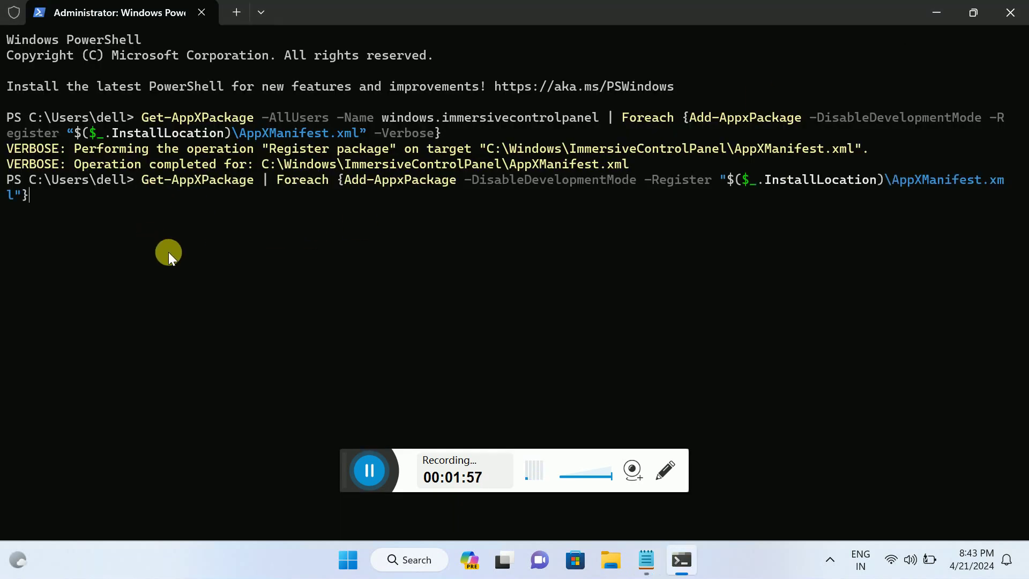
key(Return)
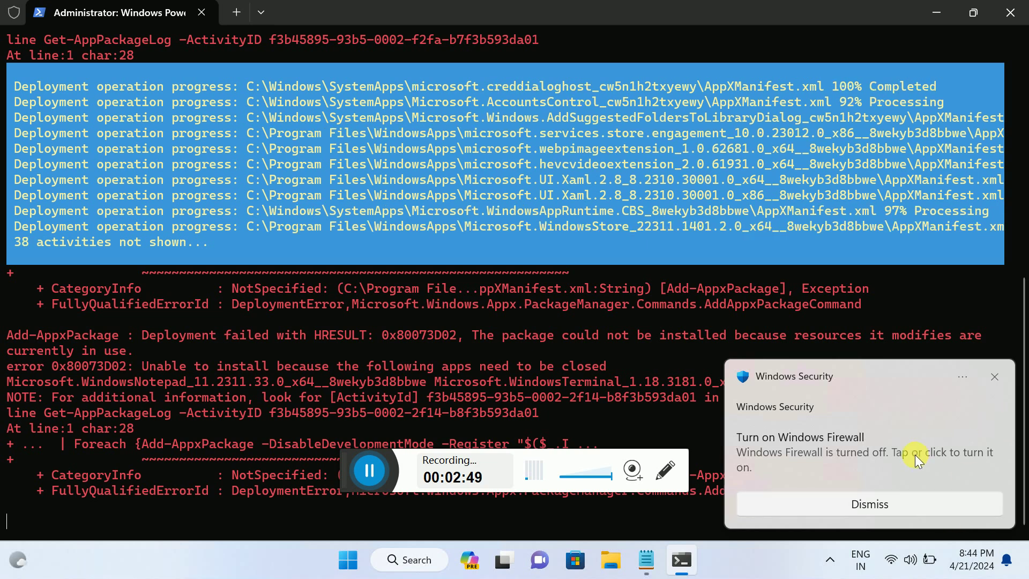
Step: Dismiss the Windows Firewall notification and minimize the Terminal window
click(995, 376)
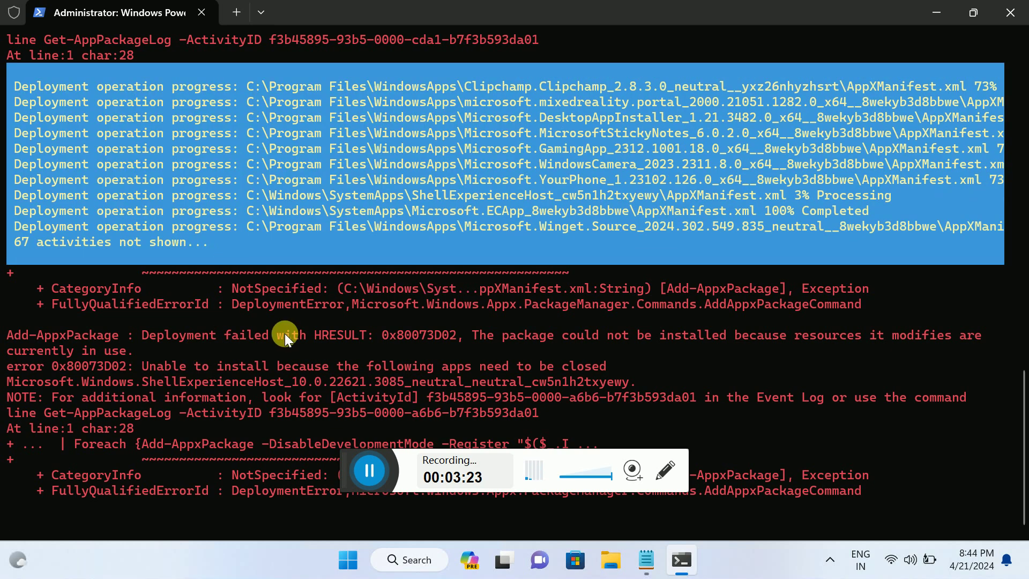
click(936, 13)
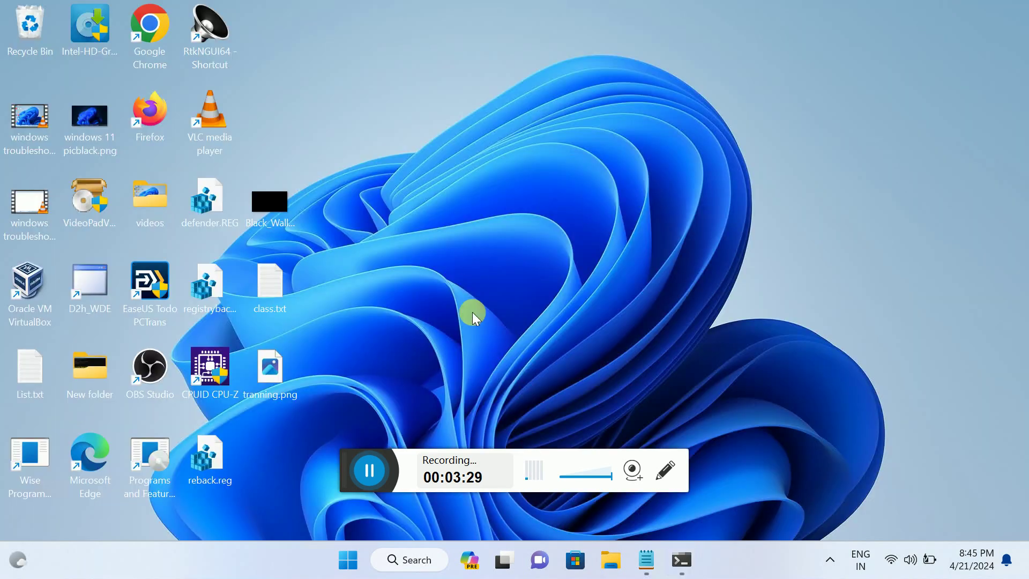
Step: Search 'cmd', run Command Prompt as administrator, then bring the Notepad repair notes forward
click(401, 559)
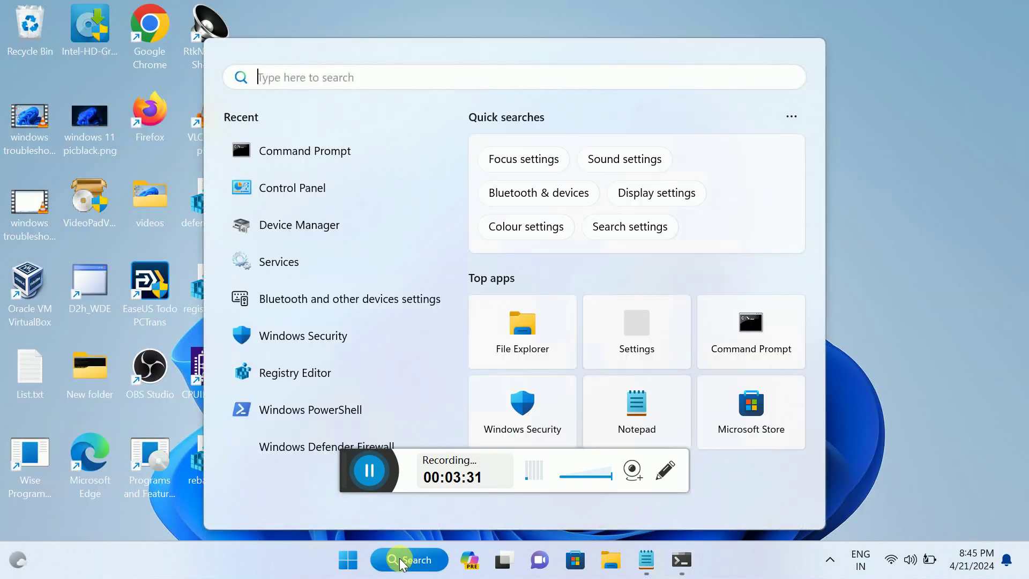
text(cmd)
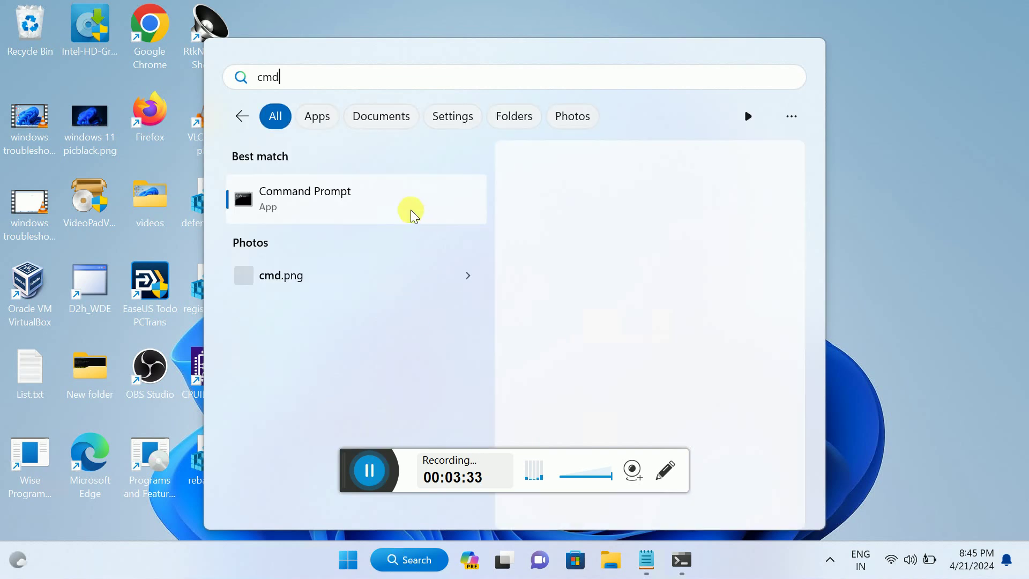
right_click(400, 206)
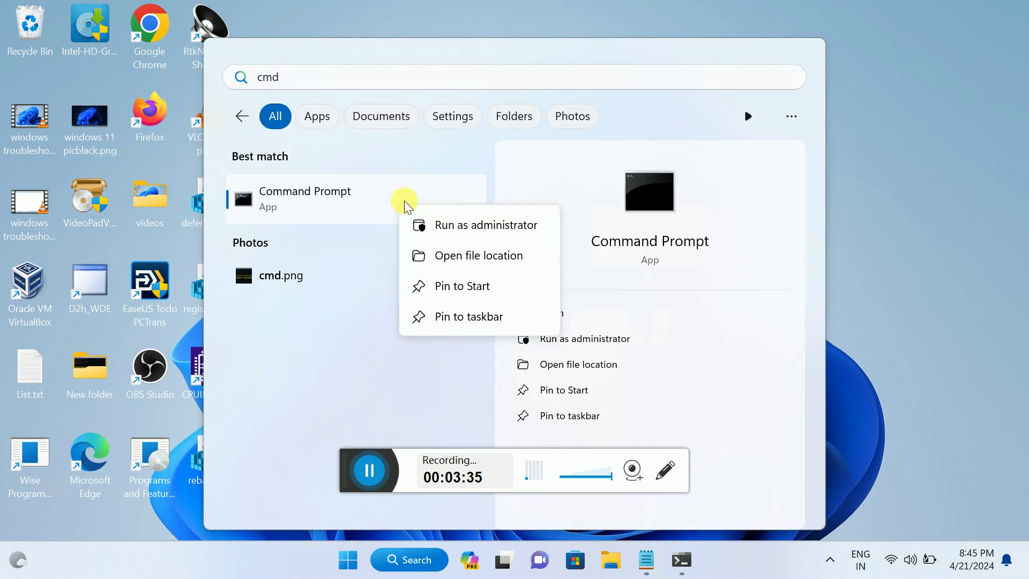
click(474, 222)
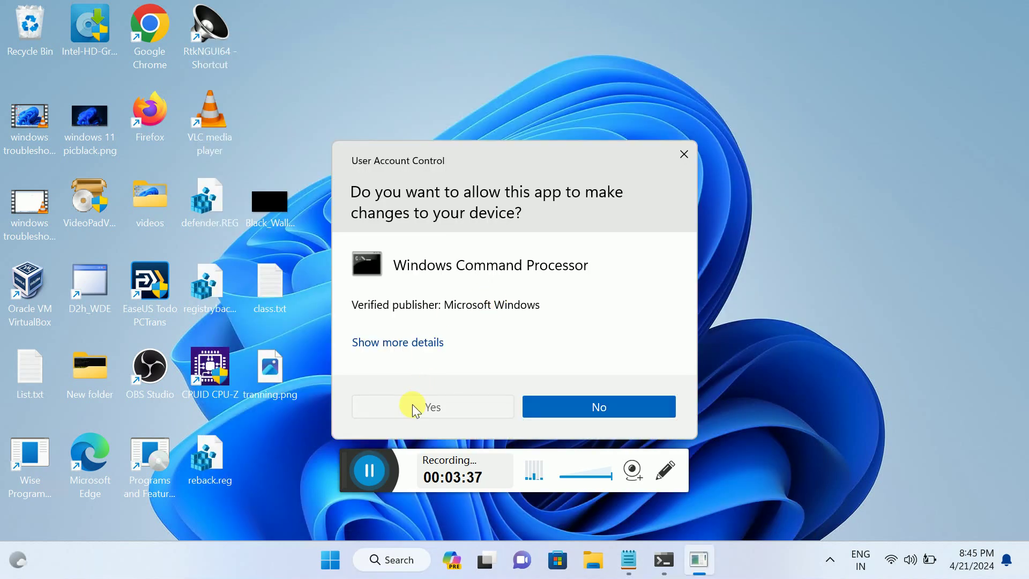
click(412, 407)
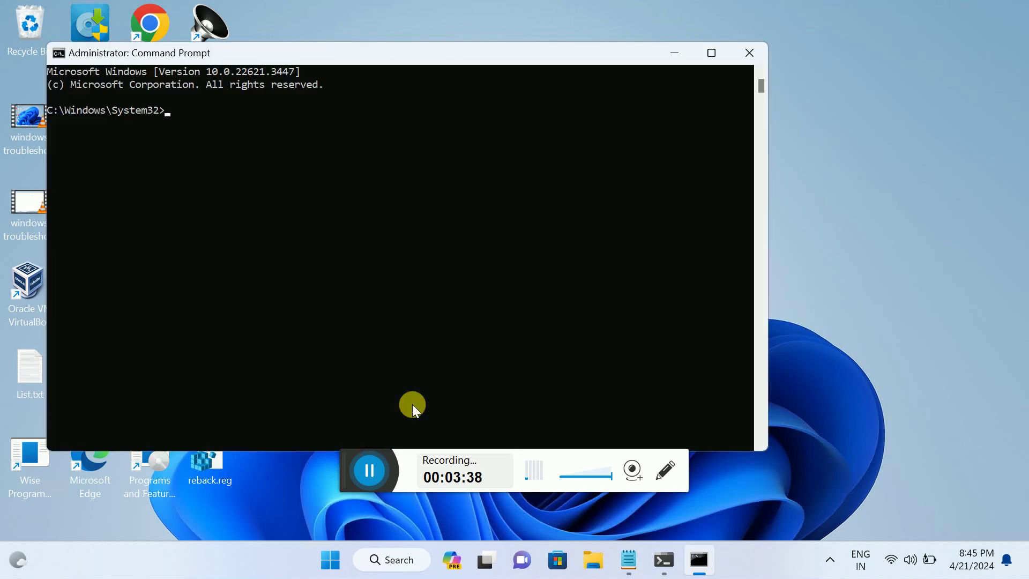
click(627, 560)
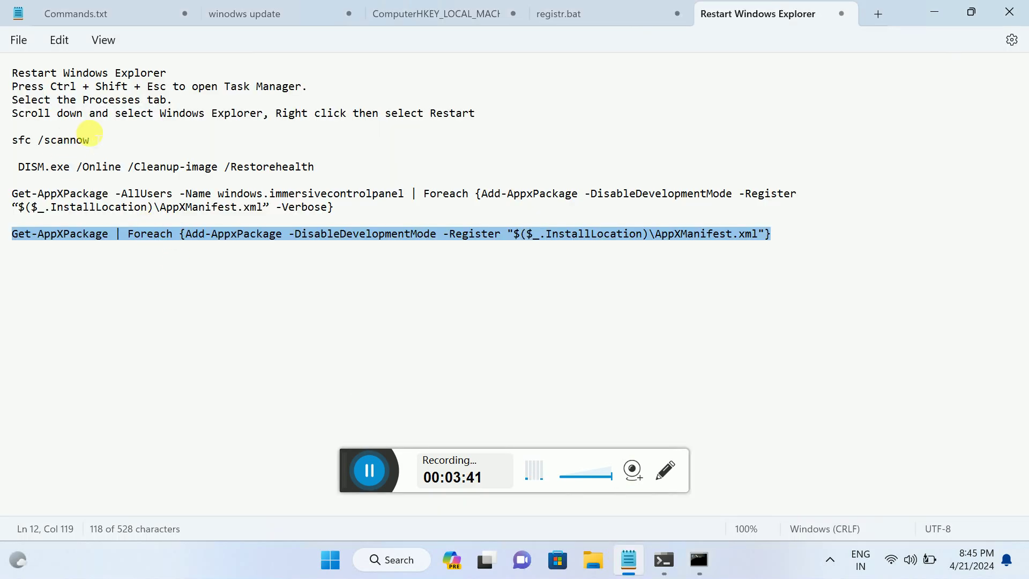
Step: Copy 'sfc /scannow' from the Notepad notes and paste it into admin PowerShell to start the scan
drag(90, 140, 2, 144)
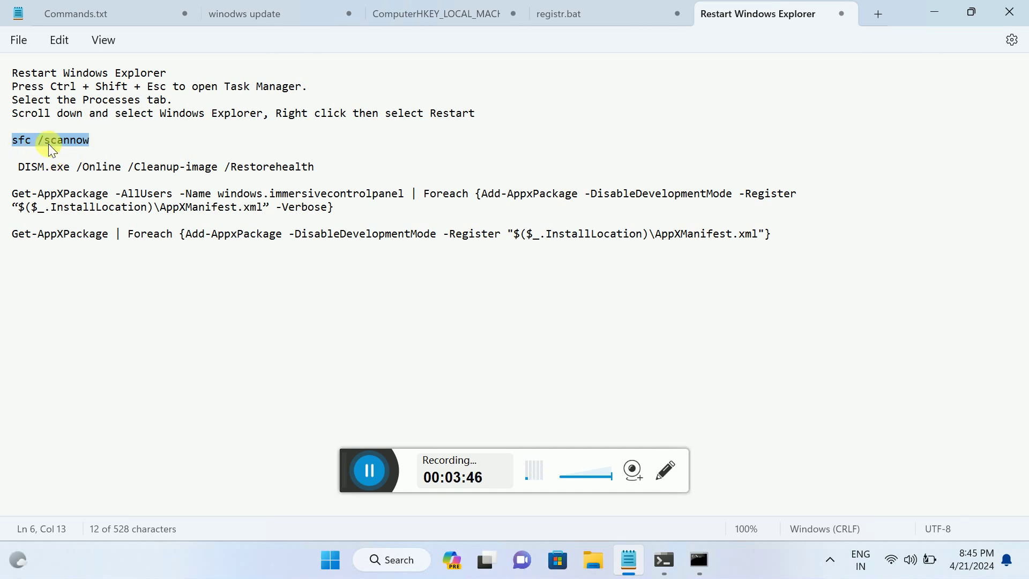
click(19, 148)
drag(14, 141, 29, 151)
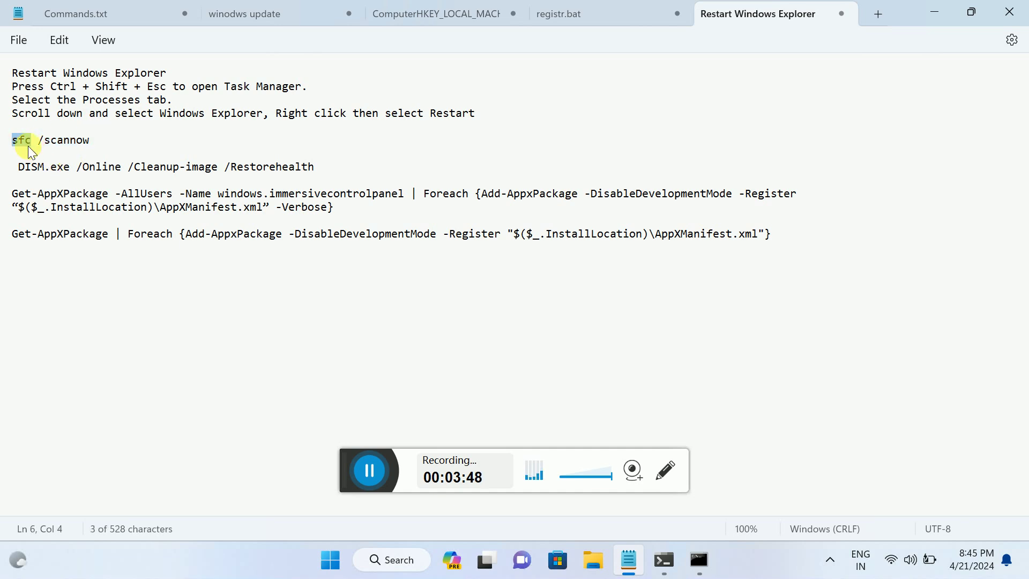
drag(91, 141, 9, 148)
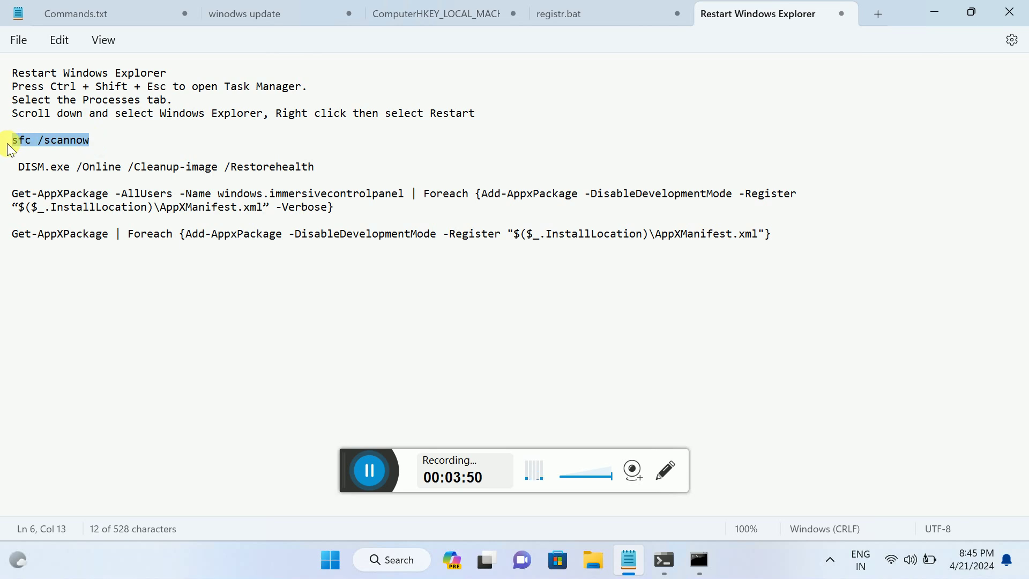
drag(315, 166, 17, 170)
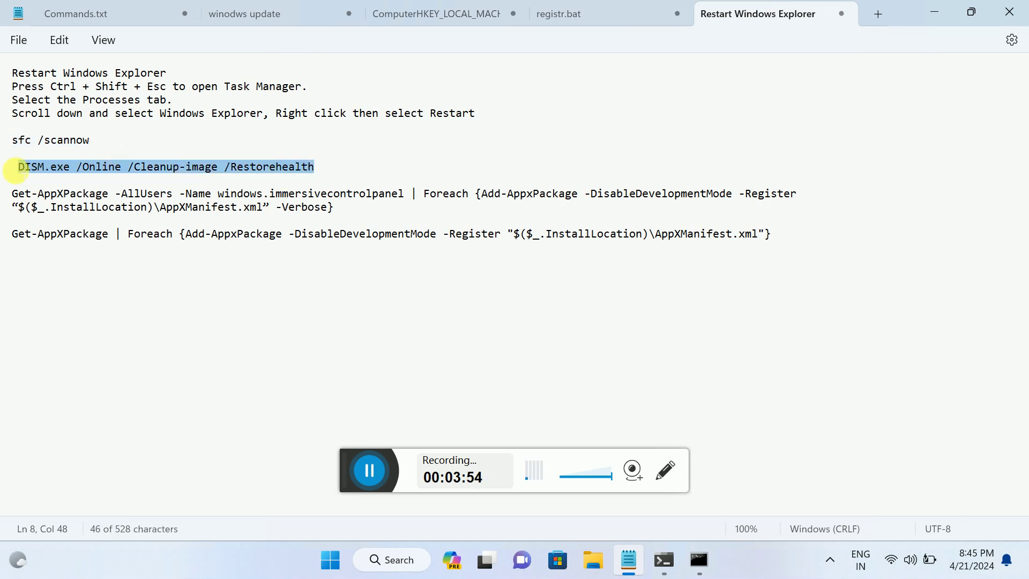
click(660, 567)
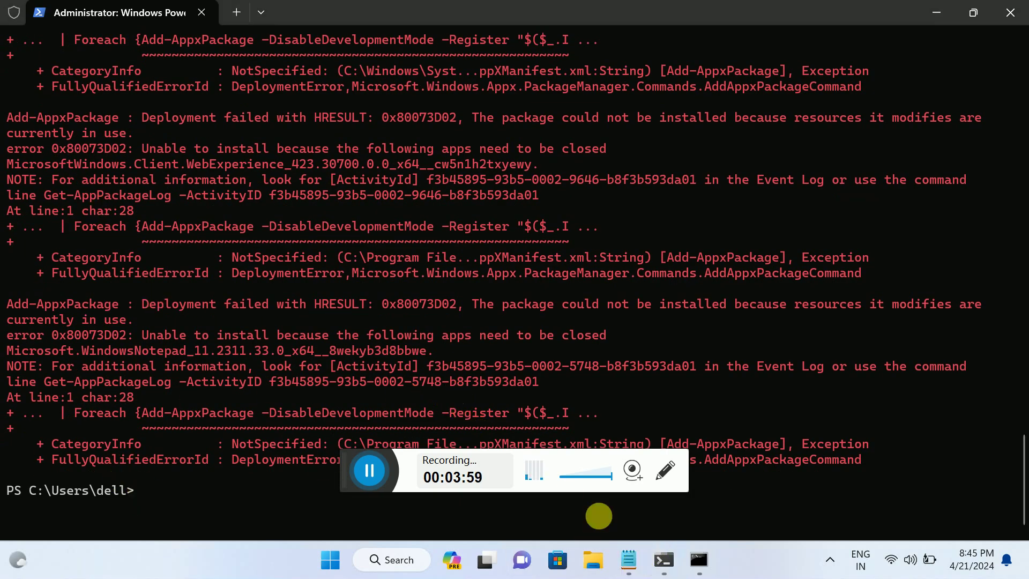
click(628, 560)
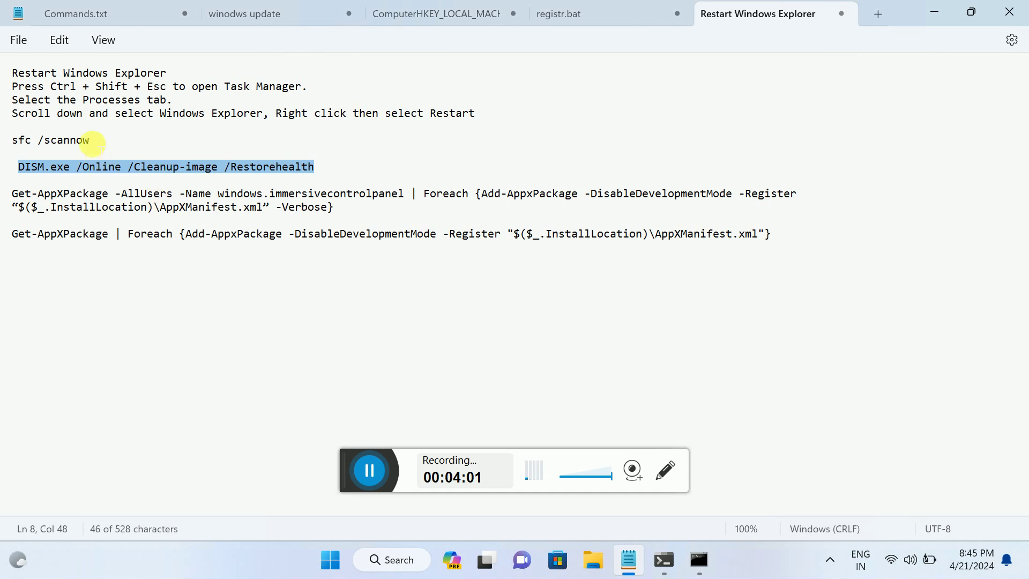
mouse_move(92, 142)
mouse_down()
mouse_move(11, 140)
mouse_move(95, 140)
mouse_up()
key(ctrl+c)
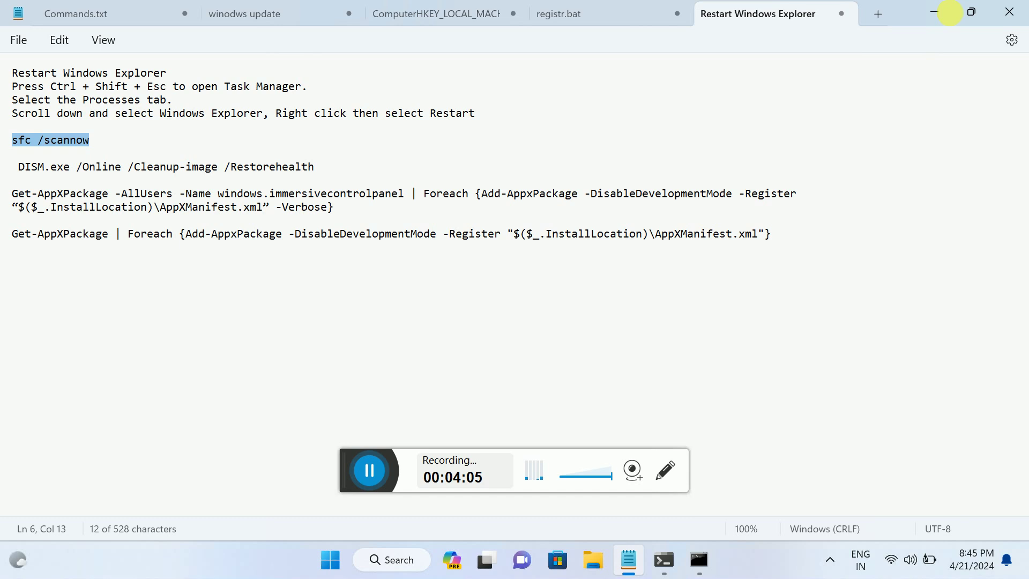
click(936, 12)
key(ctrl+v)
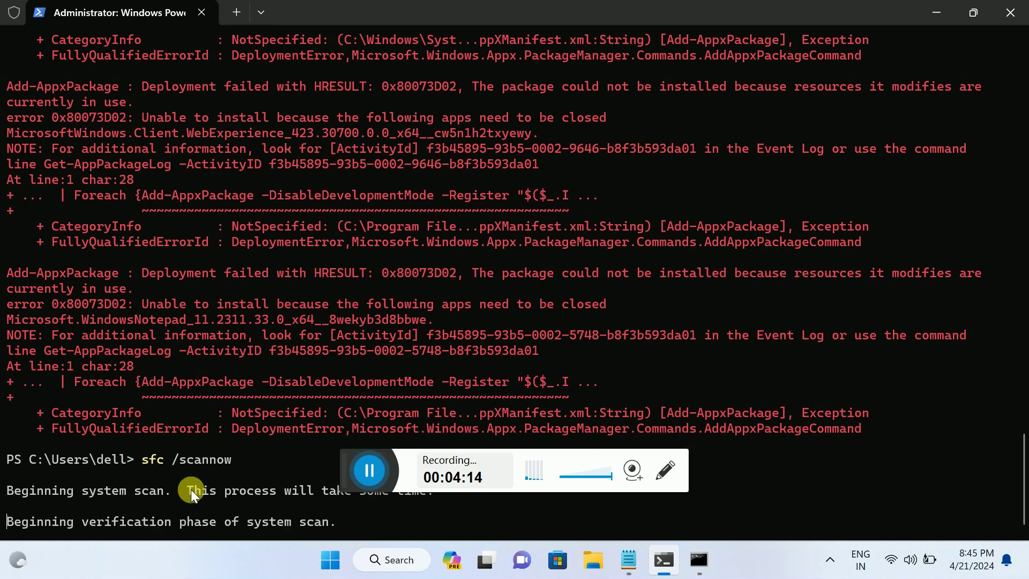
click(628, 559)
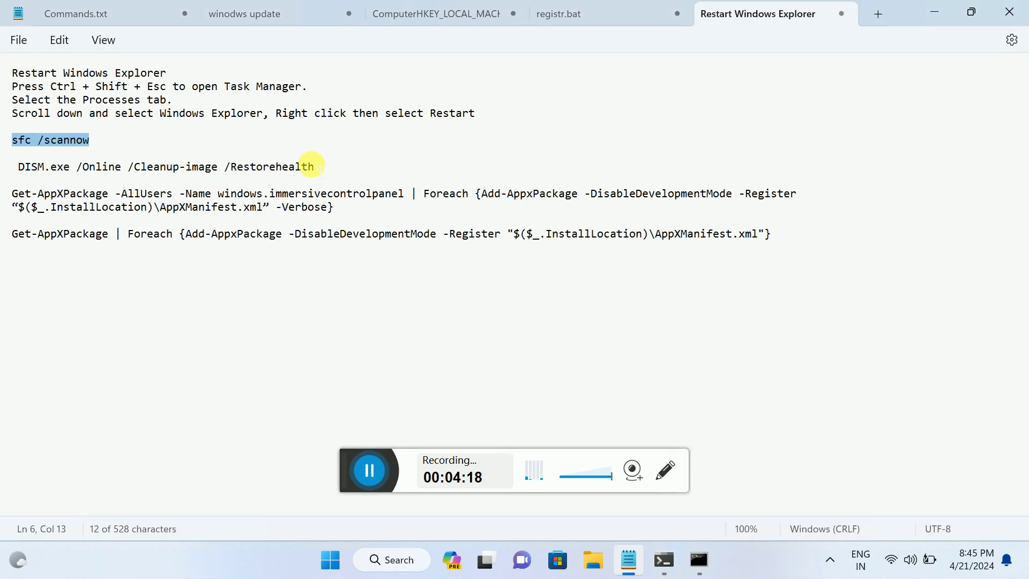
Step: Stop the sfc scan with Ctrl+C and run DISM /Online /Cleanup-image /Restorehealth
drag(315, 166, 15, 163)
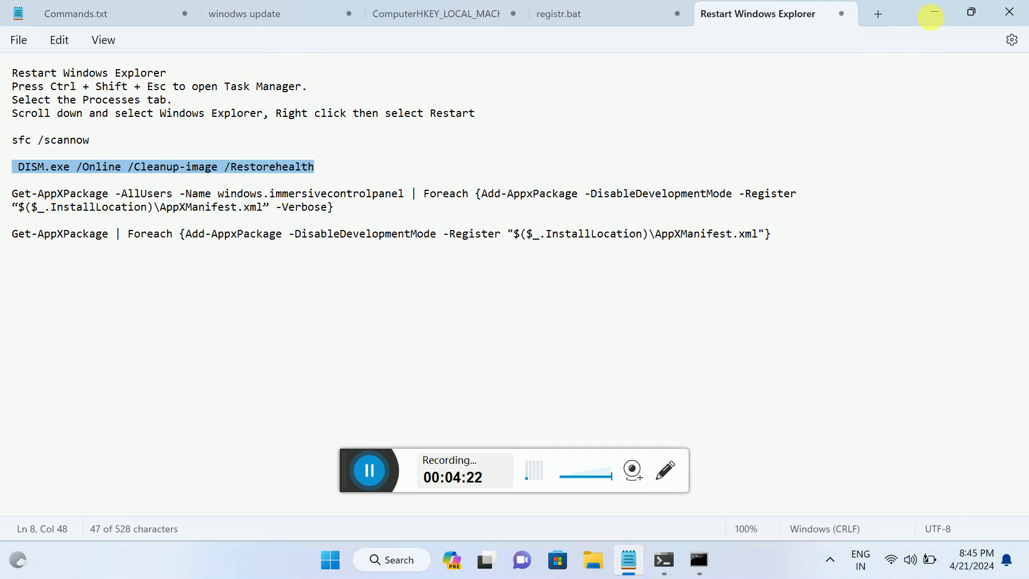
click(934, 12)
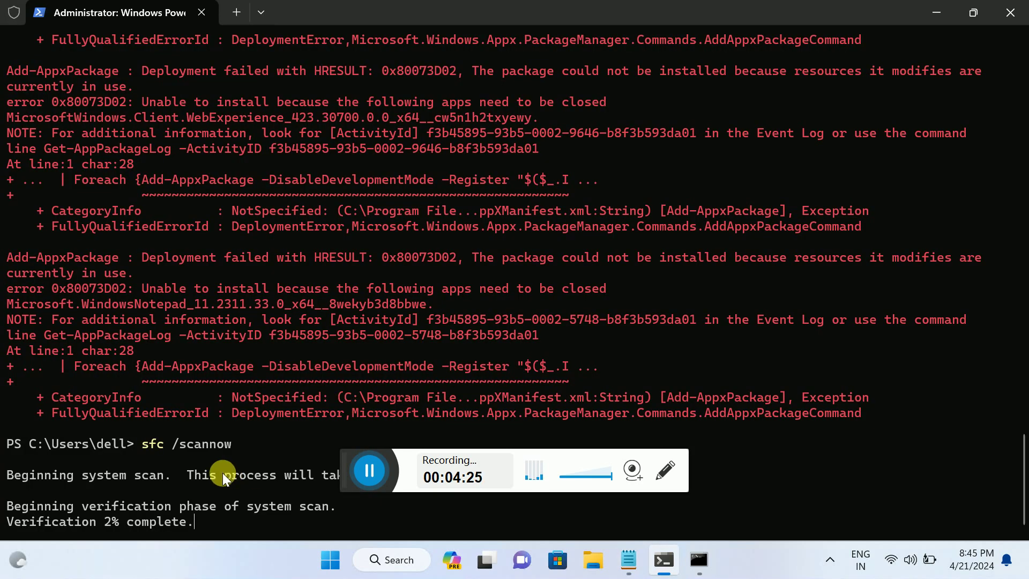
key(ctrl+c)
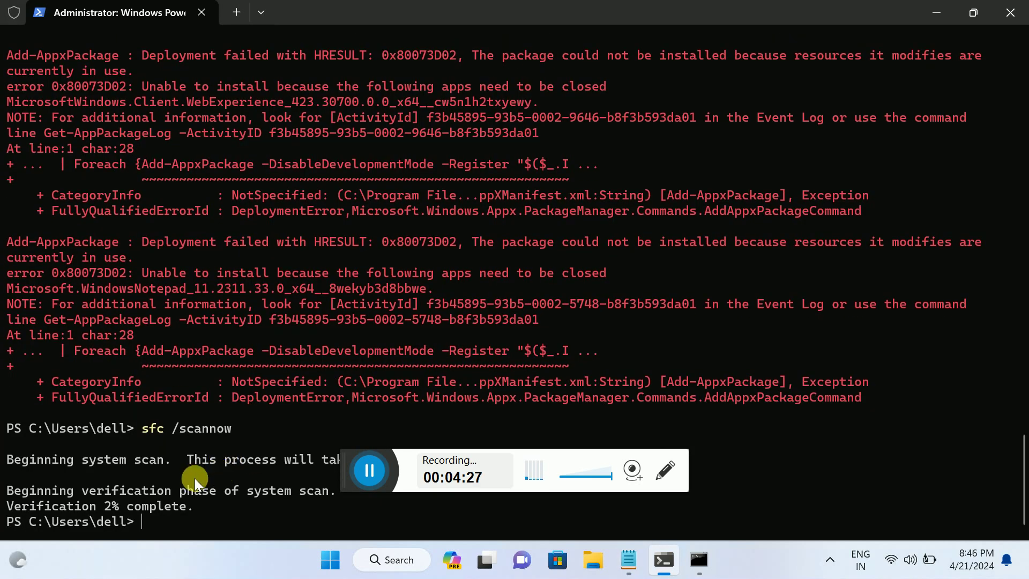
key(ctrl+v)
key(Return)
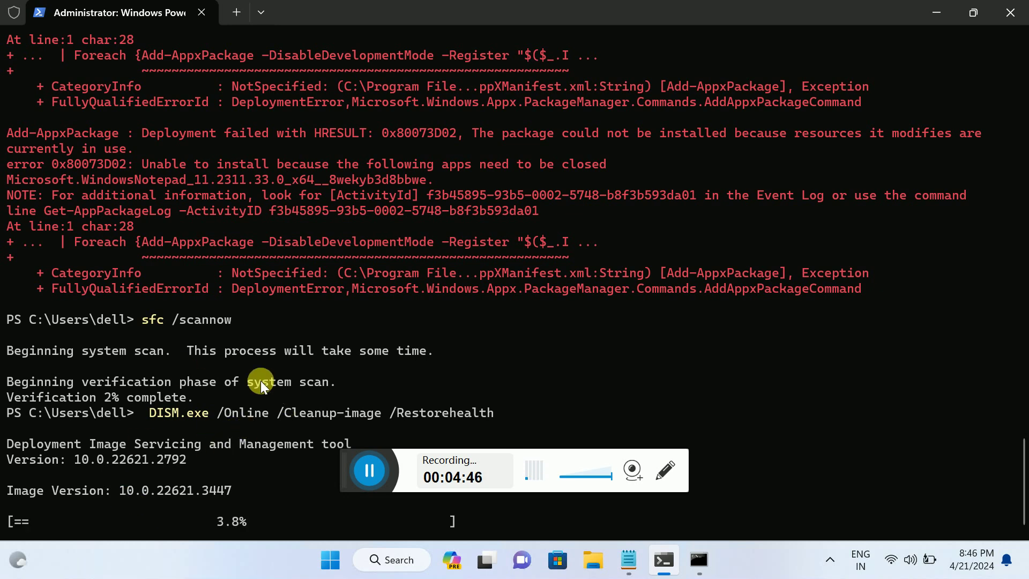
Step: Review the DISM progress at 3.8%, then close the PowerShell terminal
scroll(253, 370, up, 15)
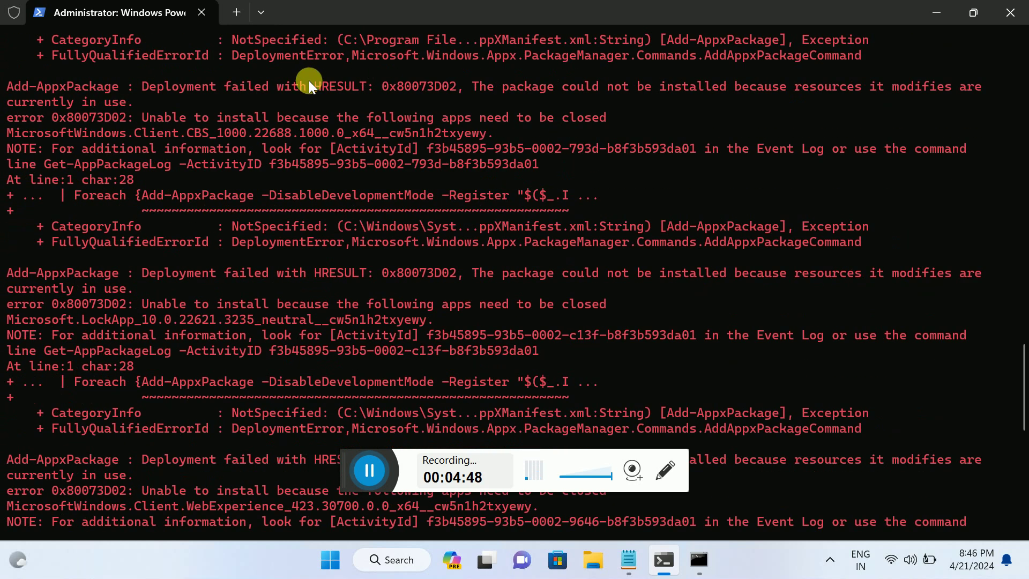
scroll(309, 159, up, 15)
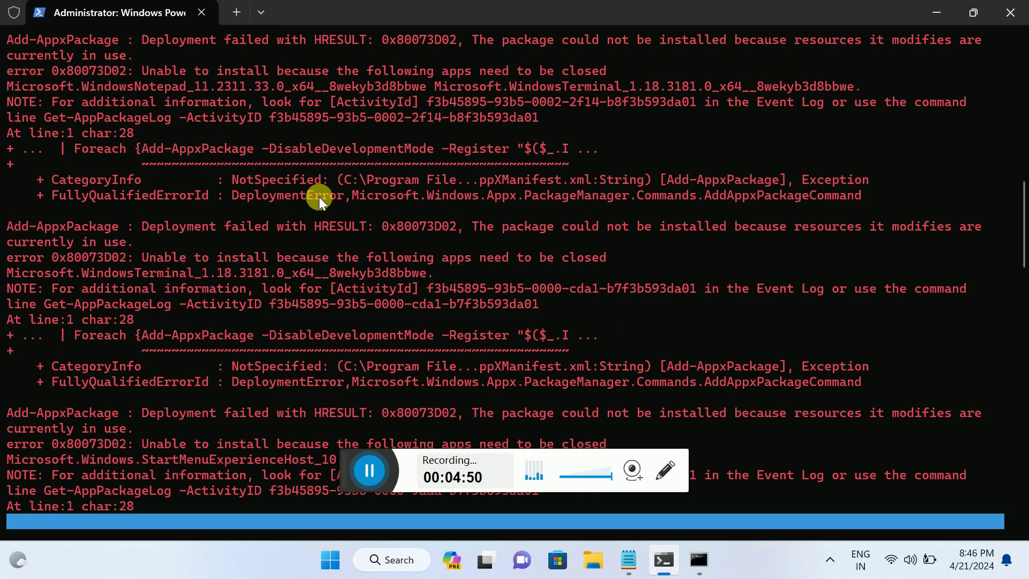
scroll(321, 241, down, 20)
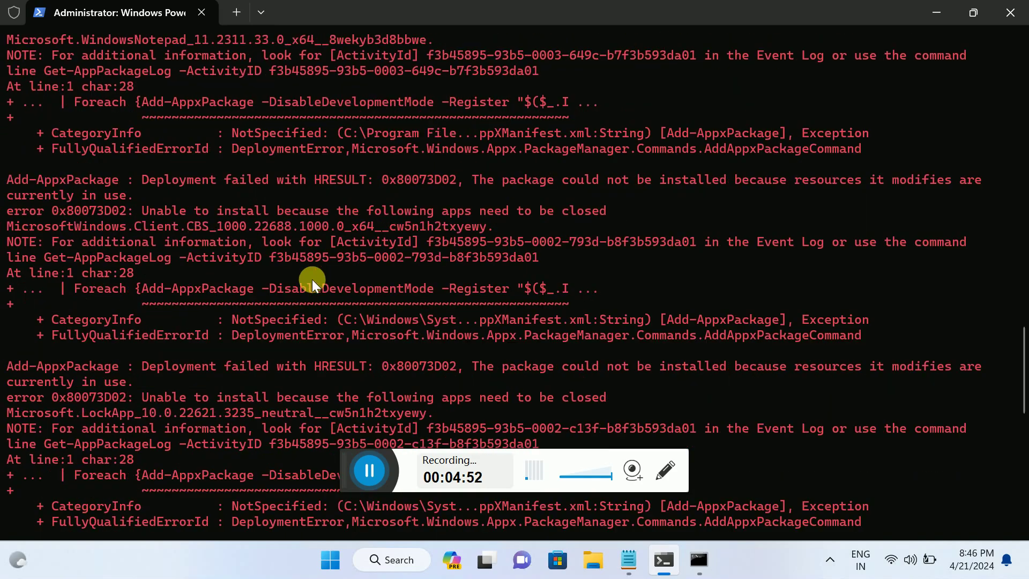
scroll(312, 286, down, 7)
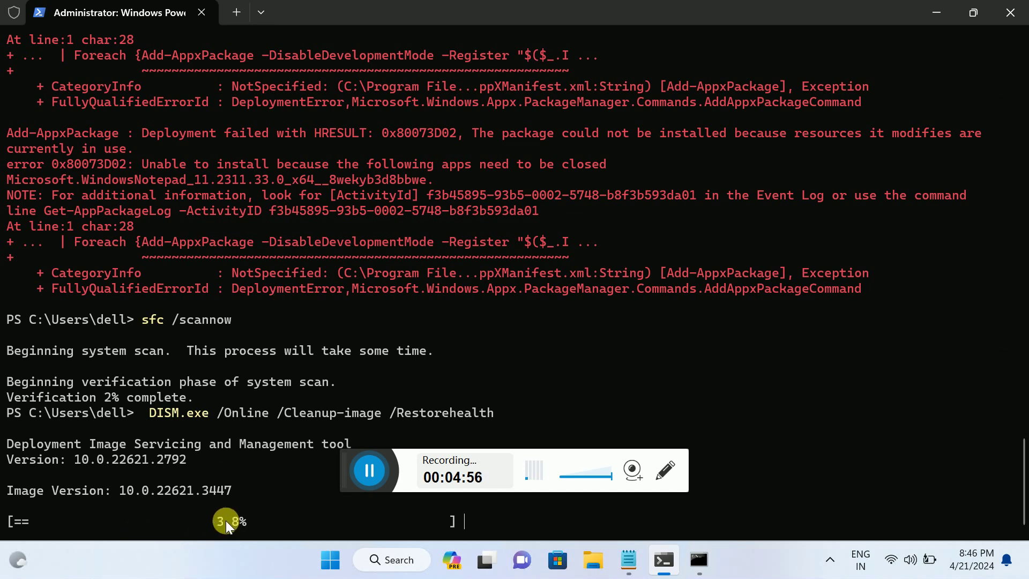
click(1010, 12)
Step: Close Command Prompt, search 'check' to open Windows Update, then close Settings
click(739, 53)
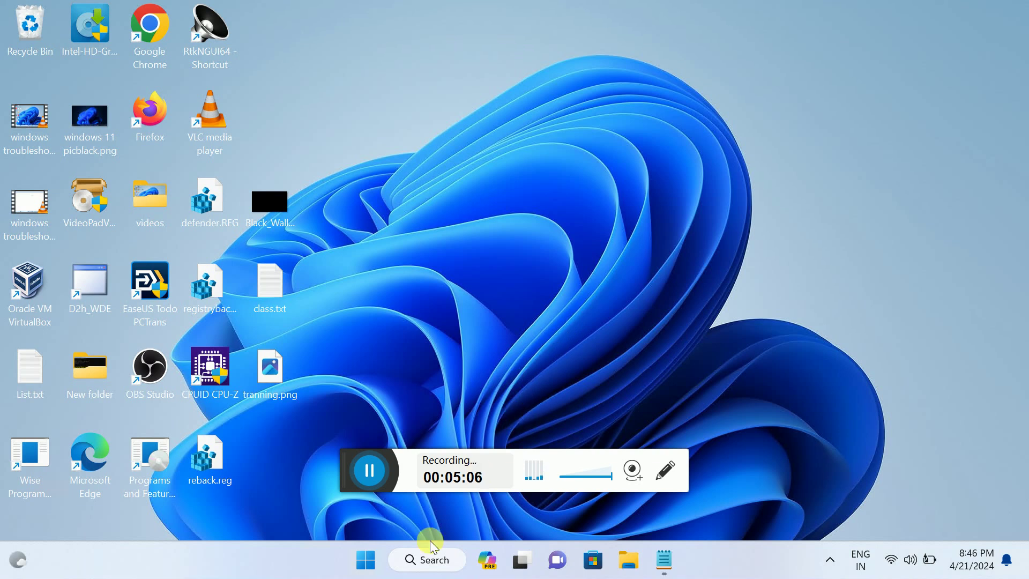
click(413, 563)
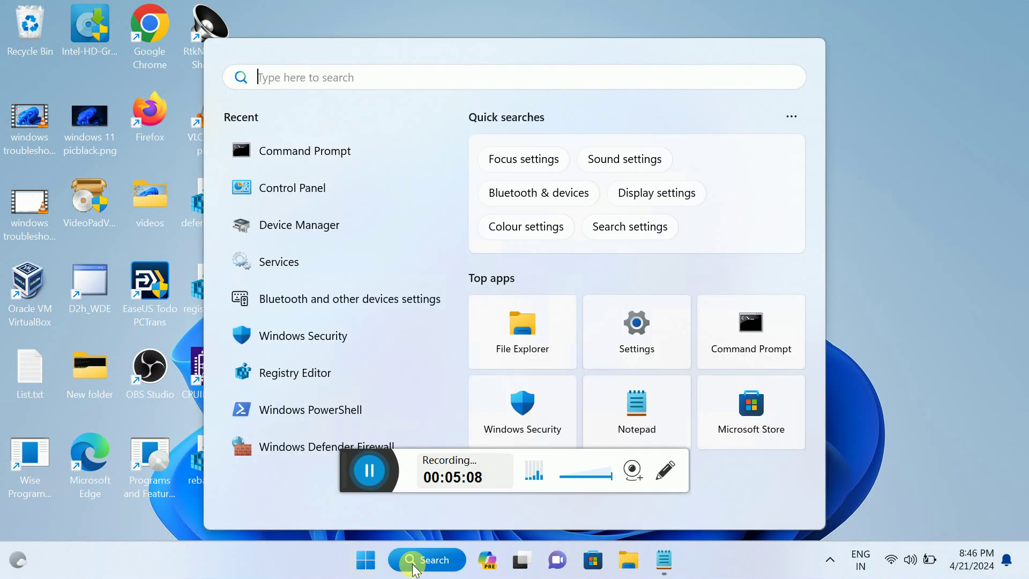
text(check)
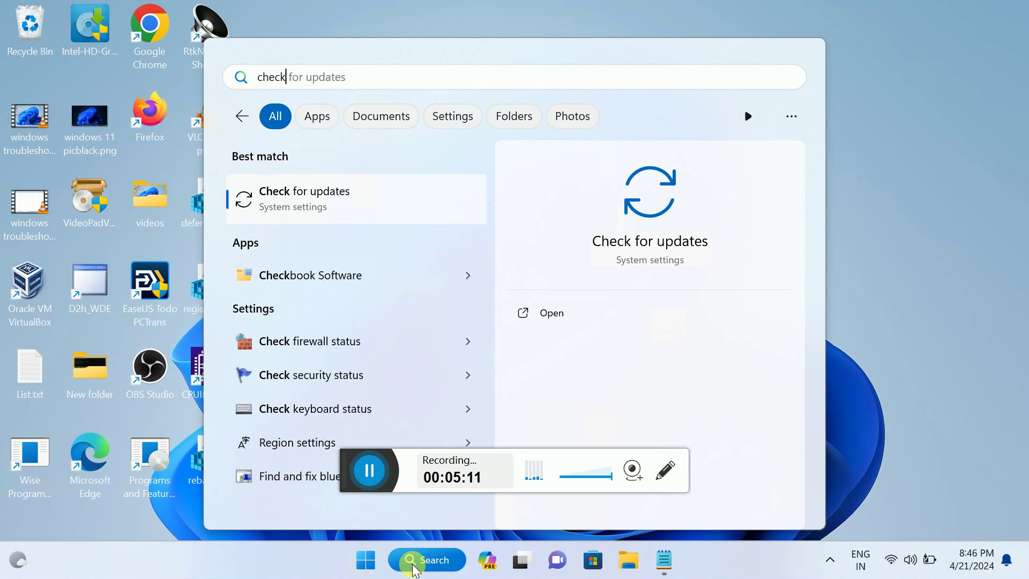
click(383, 188)
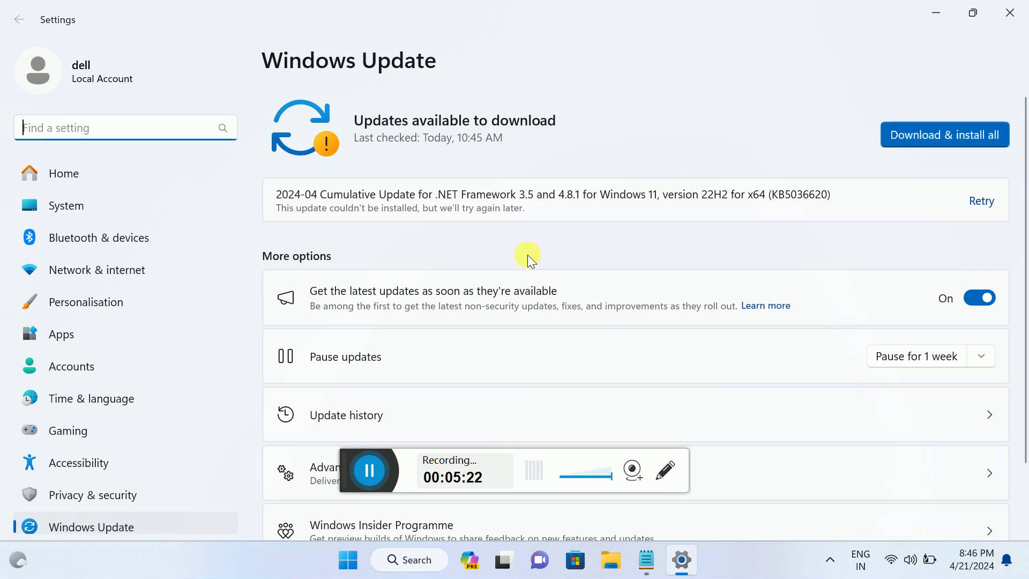
click(1009, 12)
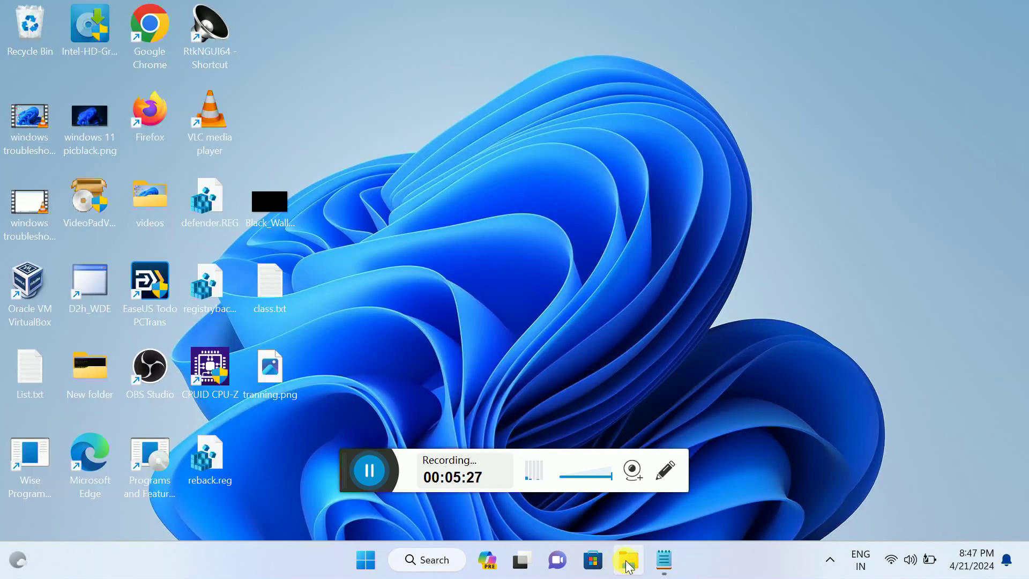
Step: Open File Explorer, select This PC, and choose Manage from its extended context menu
click(545, 364)
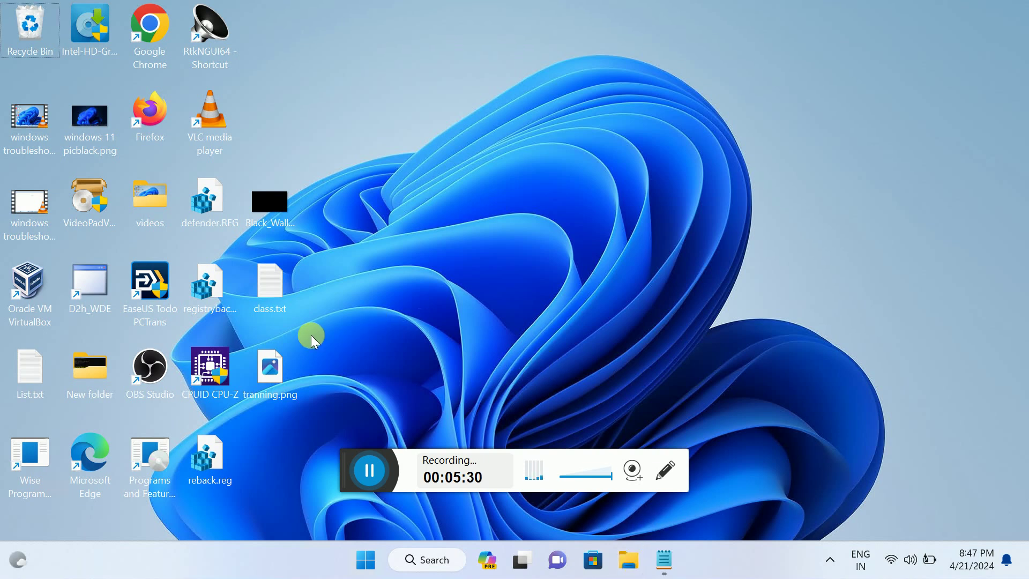
click(628, 560)
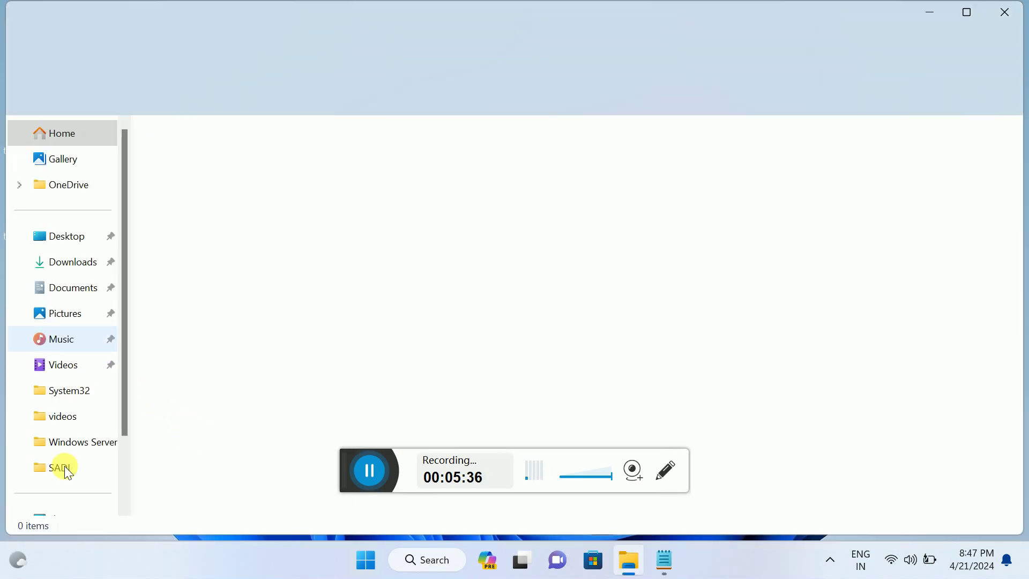
scroll(64, 463, down, 2)
click(66, 437)
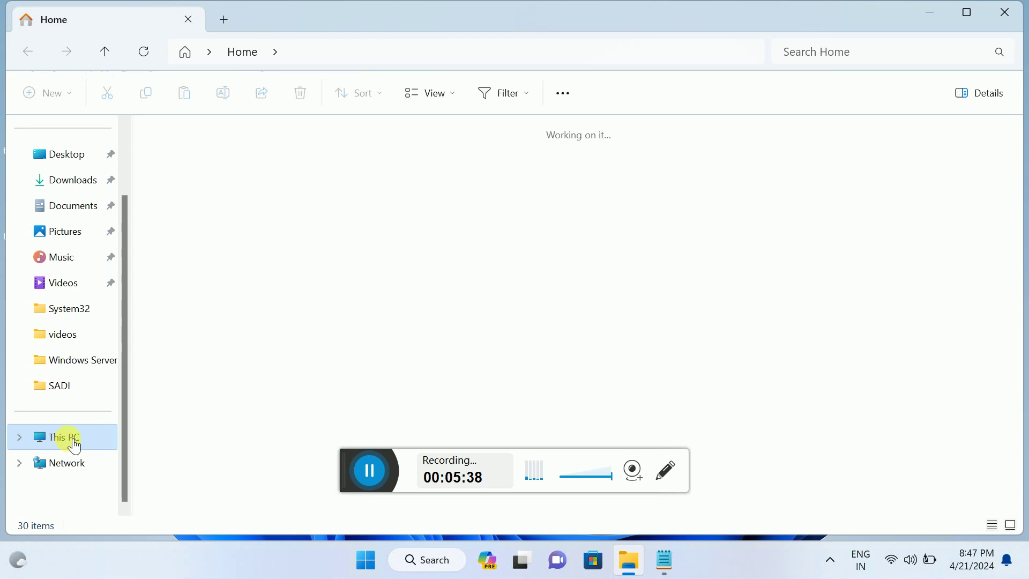
right_click(80, 442)
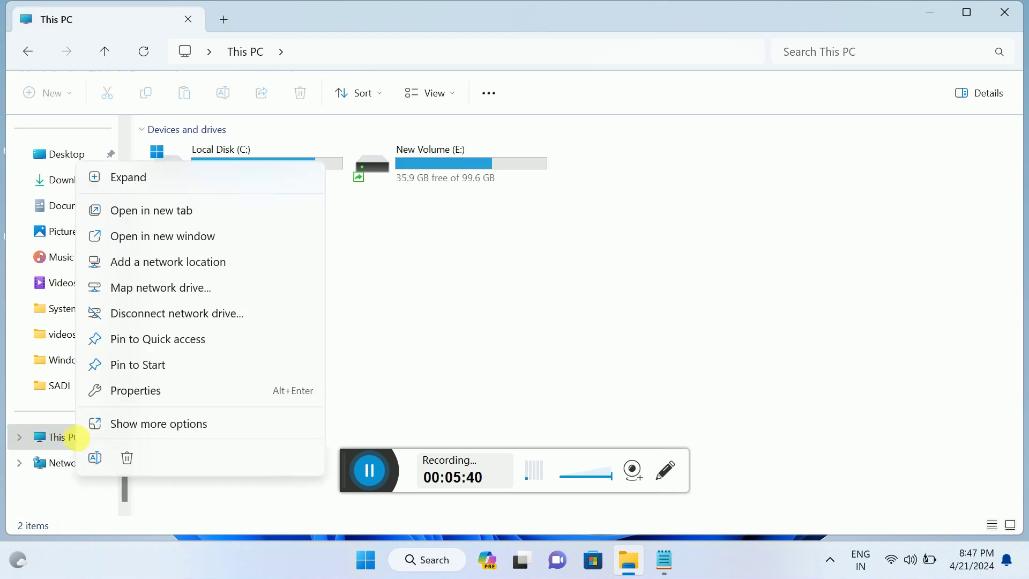
click(139, 428)
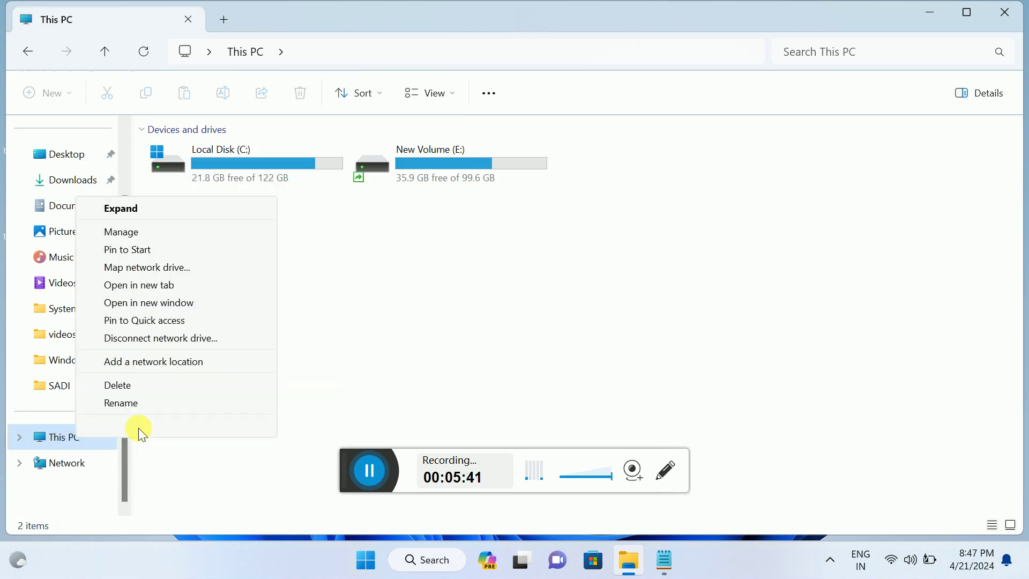
click(126, 237)
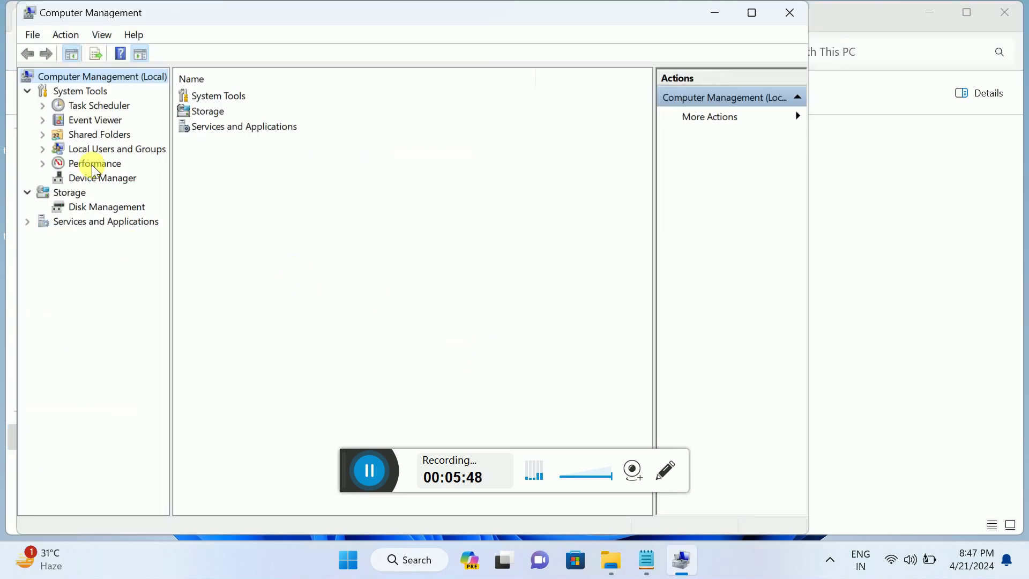
Step: Go to Local Users and Groups > Users and start a new local user
double_click(58, 148)
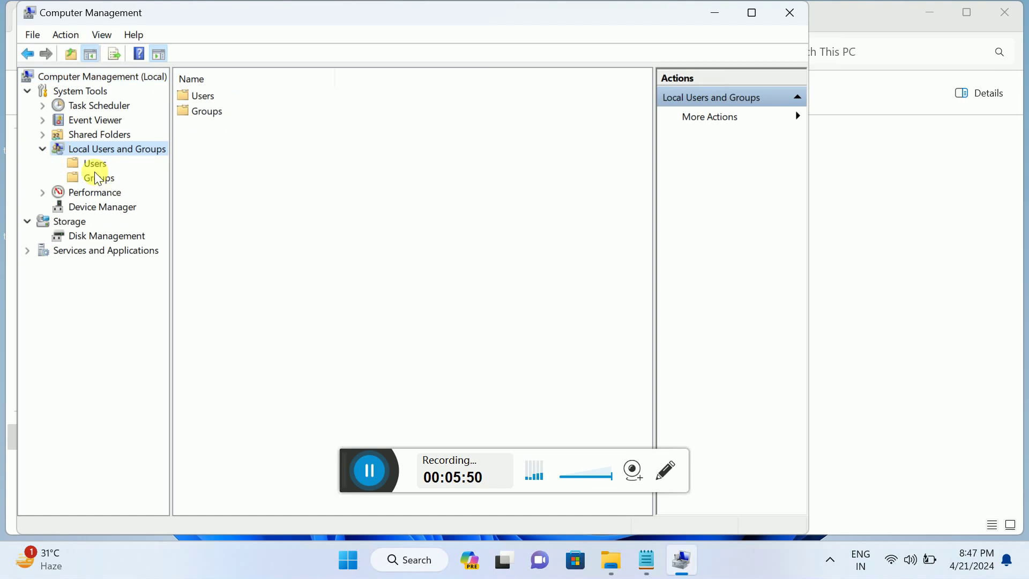
click(93, 167)
right_click(207, 191)
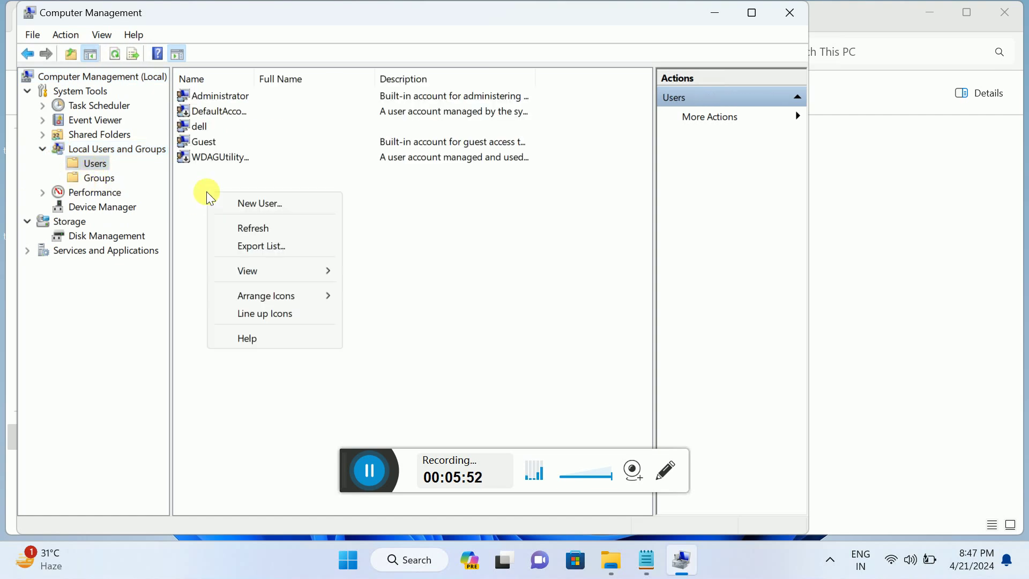
click(247, 203)
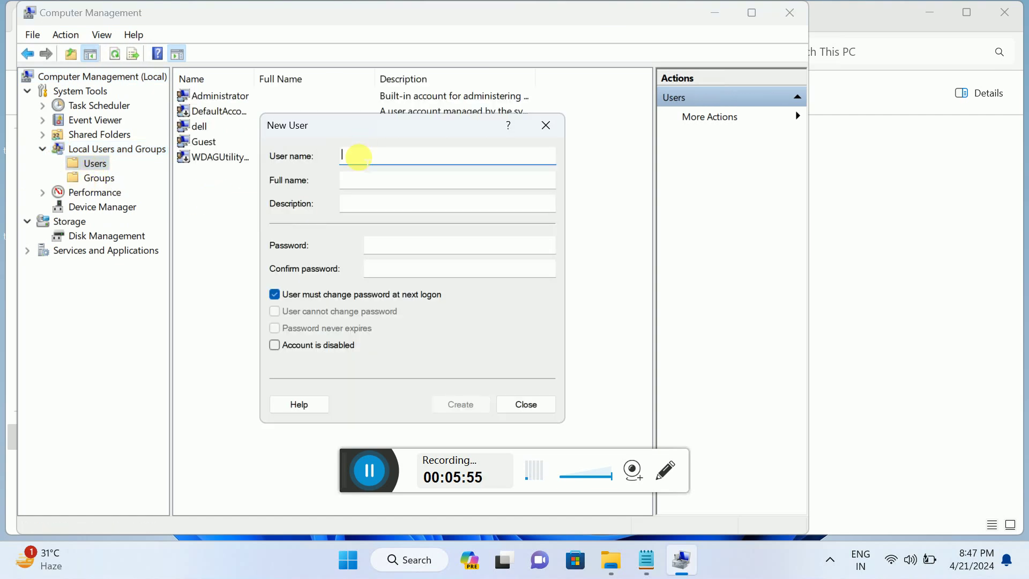
Step: Enter 'test' as the user name and the full name
text(ty)
key(BackSpace)
key(BackSpace)
key(BackSpace)
key(BackSpace)
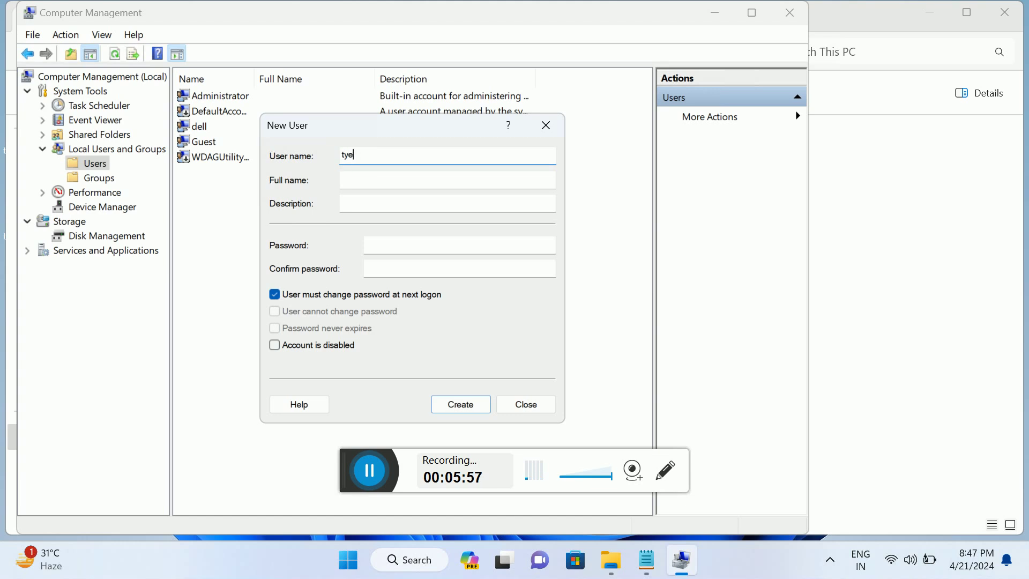
text(test)
click(351, 182)
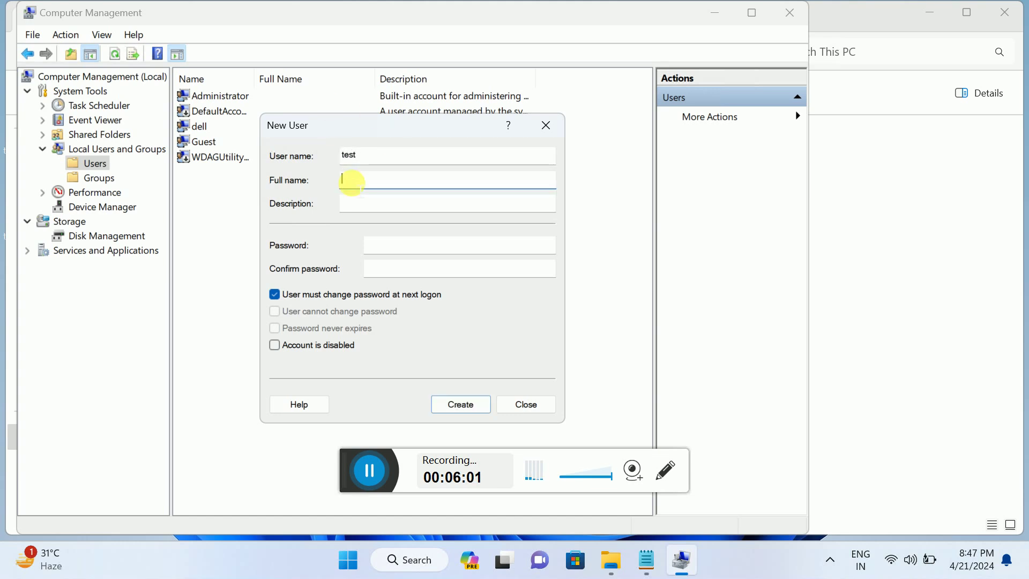
text(tes)
Step: Set the password to never expire with no forced change at next logon, and create the test user
click(403, 245)
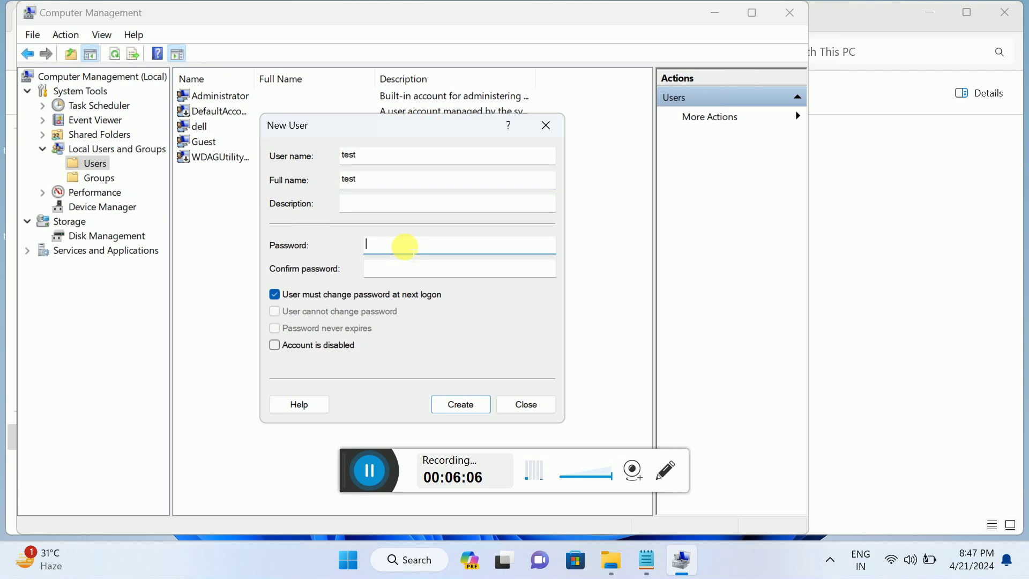
click(275, 294)
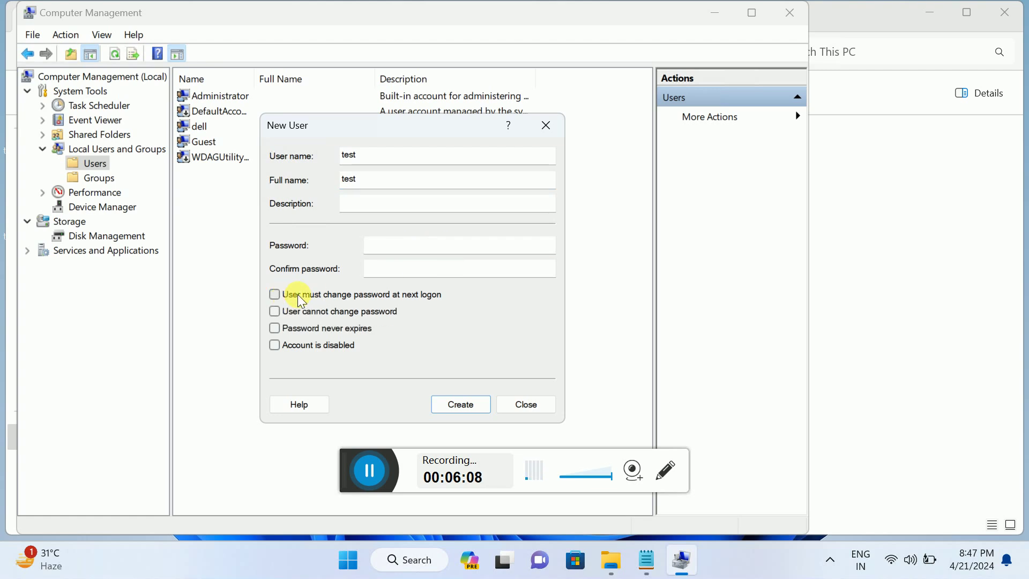
click(274, 311)
click(278, 327)
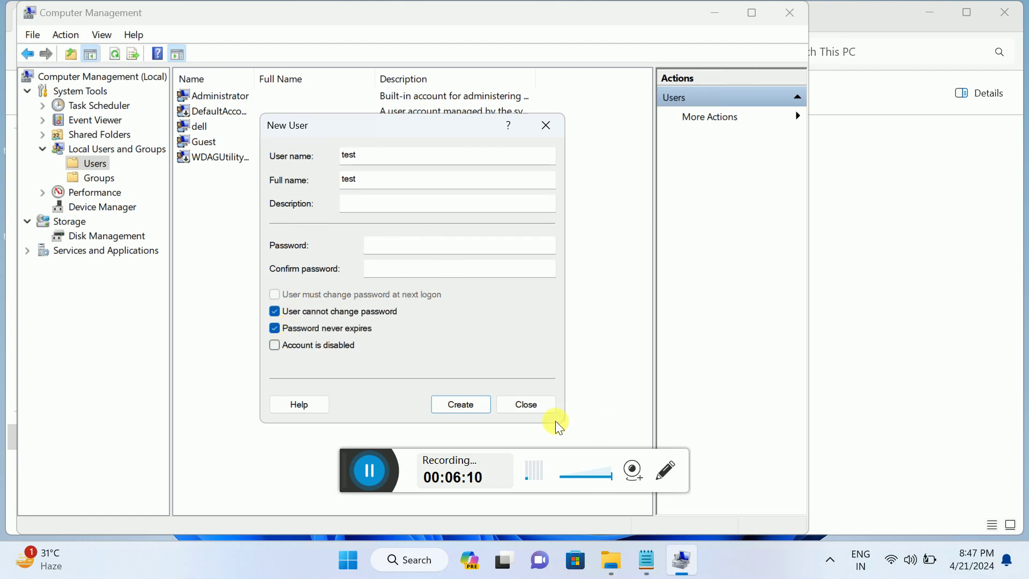
click(318, 314)
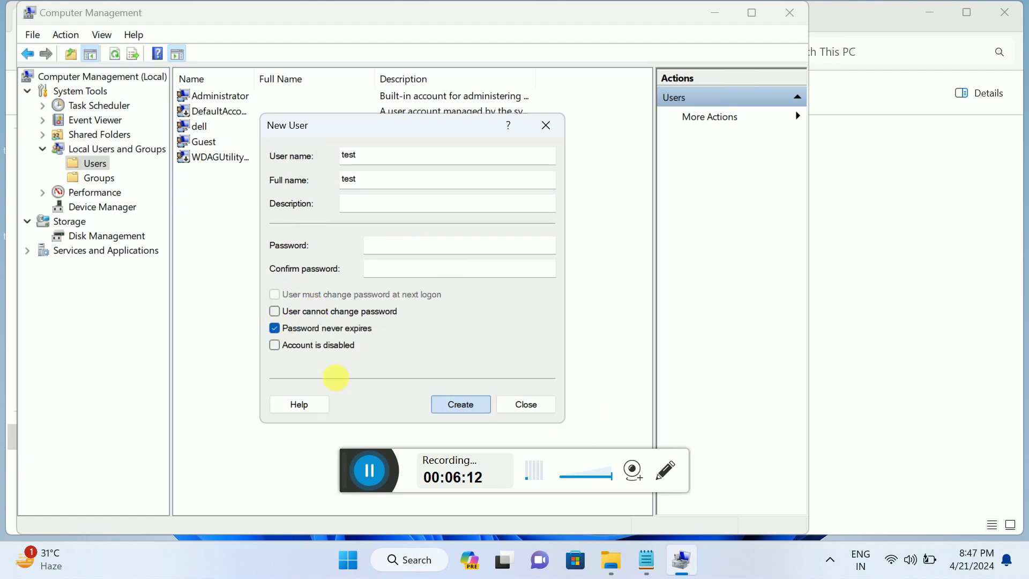
click(463, 399)
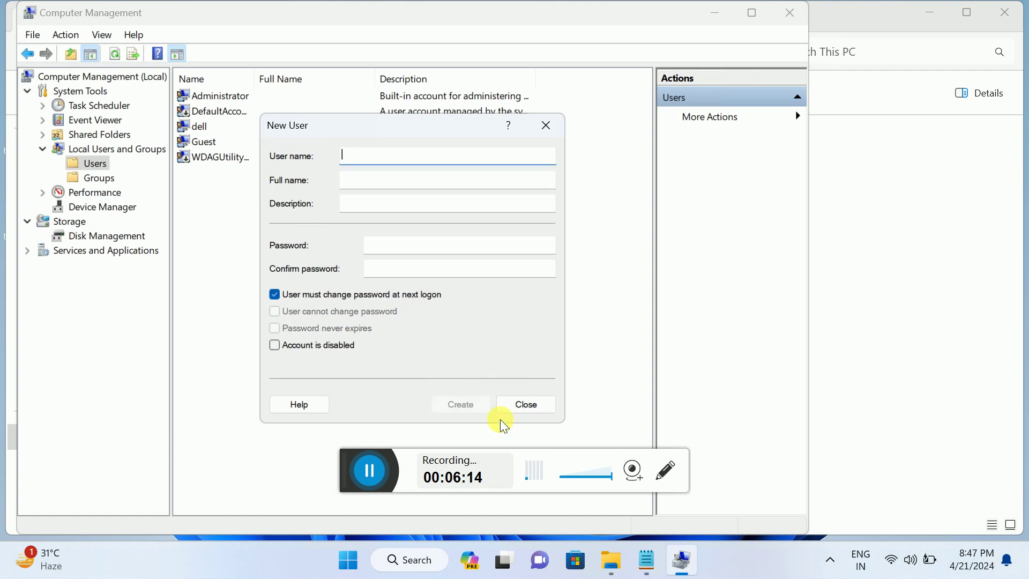
click(520, 405)
click(202, 158)
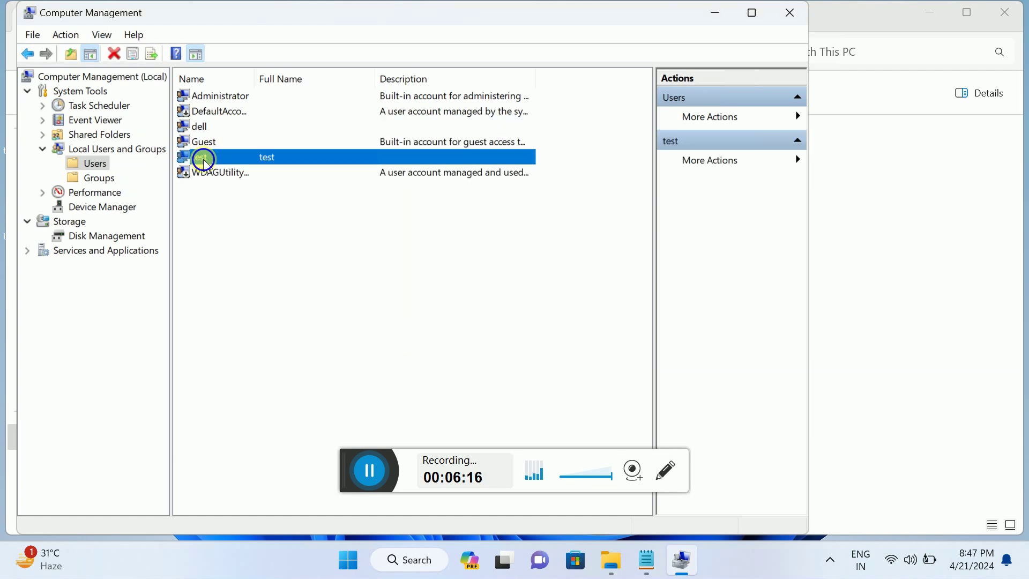
right_click(204, 159)
Step: Add the test account to the Administrators group in its Member Of properties and save
click(250, 268)
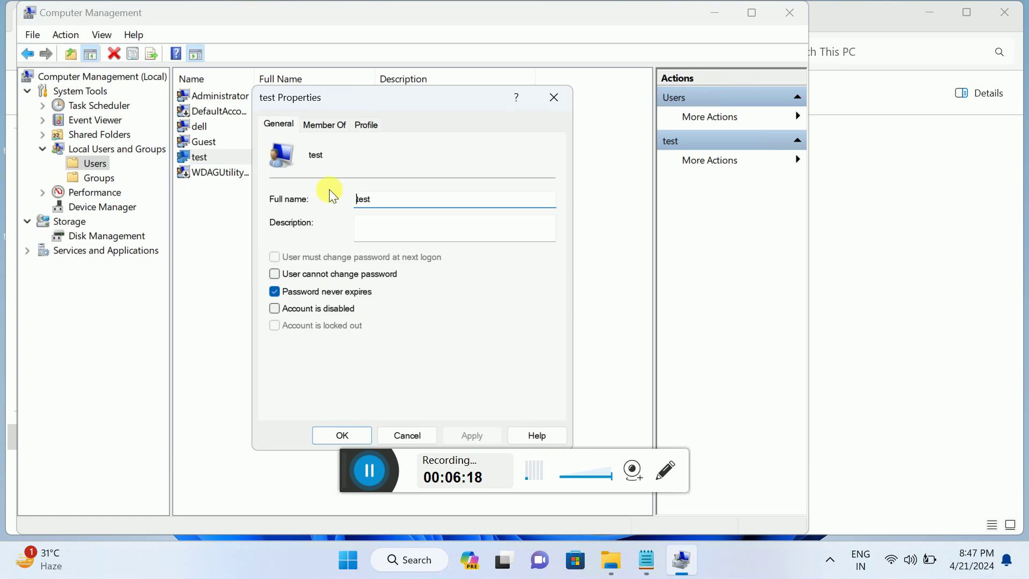
click(326, 125)
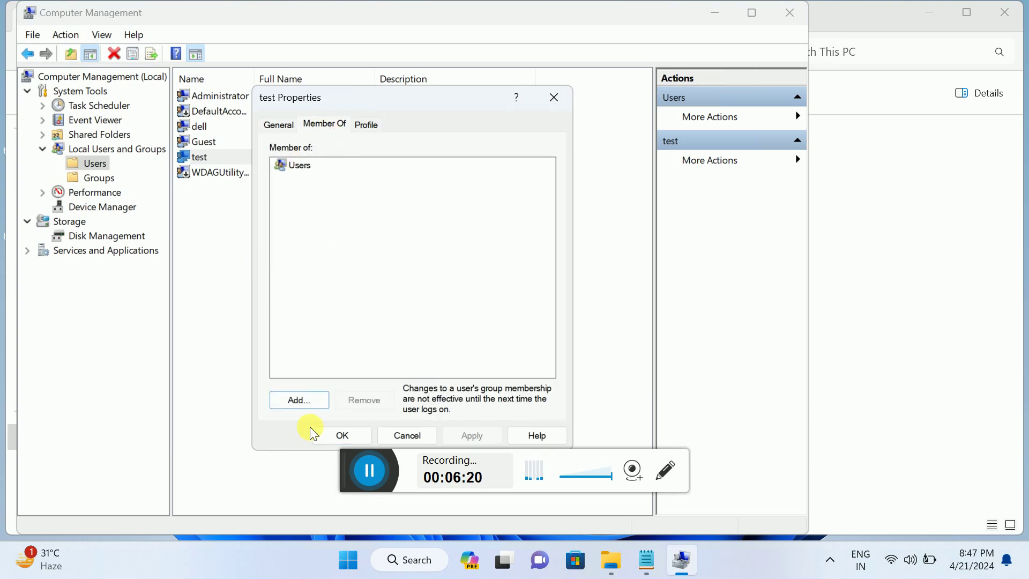
click(298, 399)
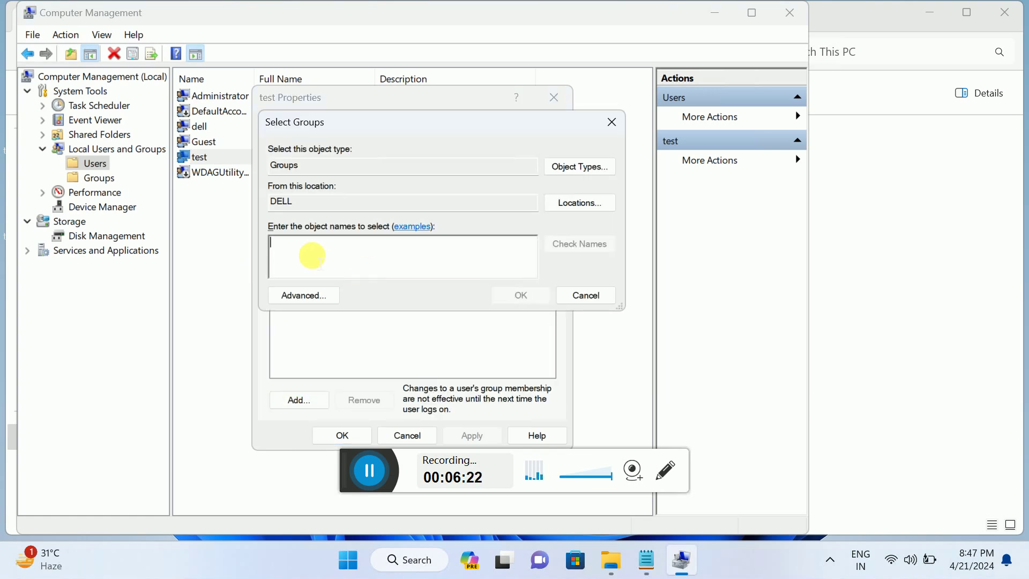
text(admin)
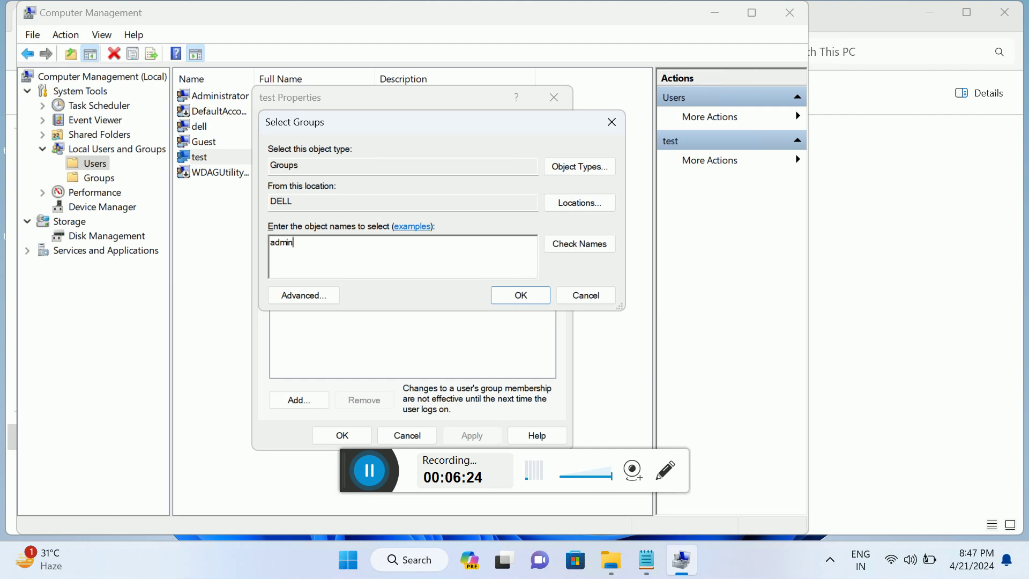
text(istrators)
click(584, 243)
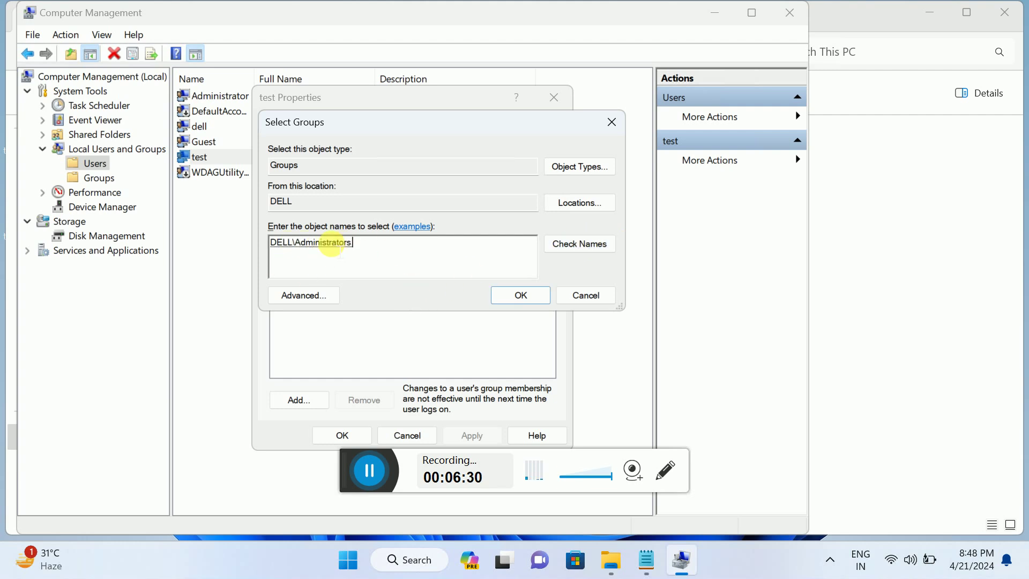
click(521, 298)
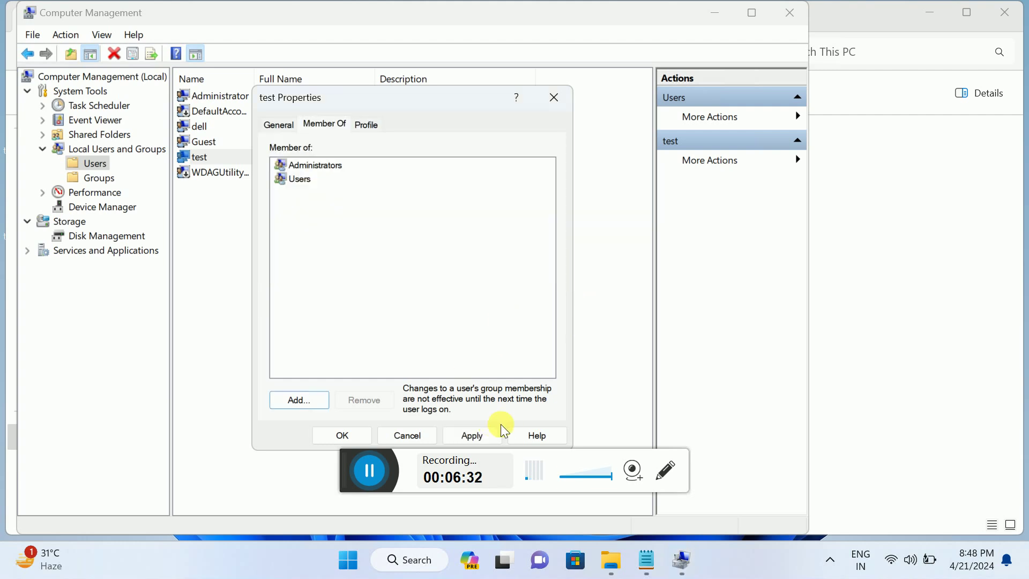
click(471, 434)
click(322, 166)
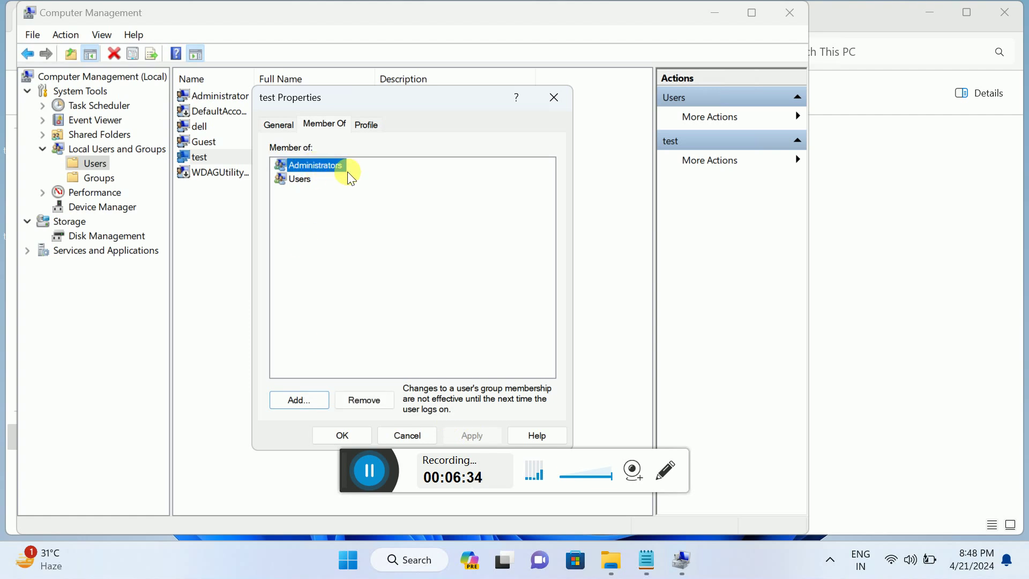
click(342, 432)
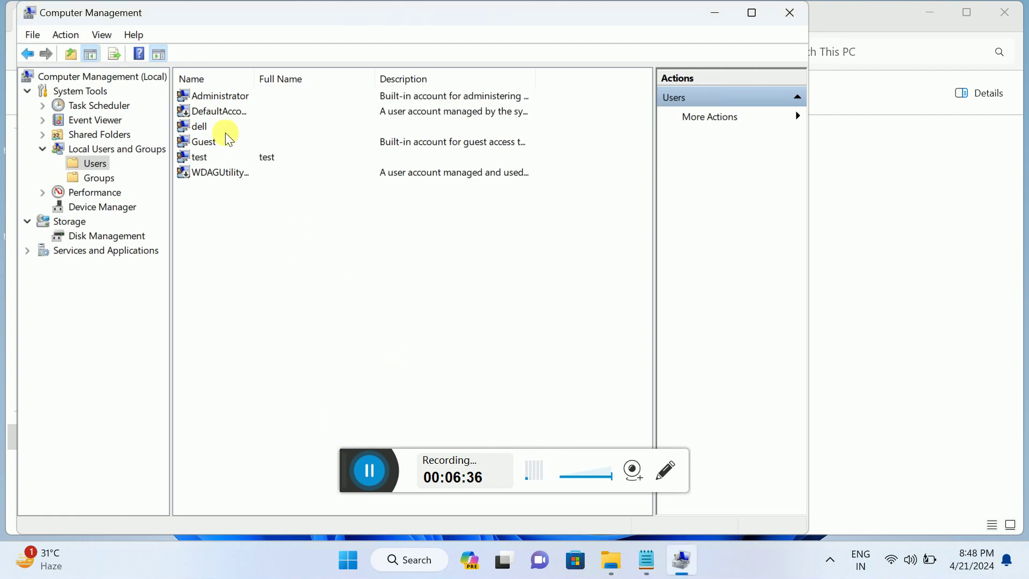
Step: Reopen test's properties to confirm Administrators membership, then close Computer Management
click(210, 157)
right_click(211, 157)
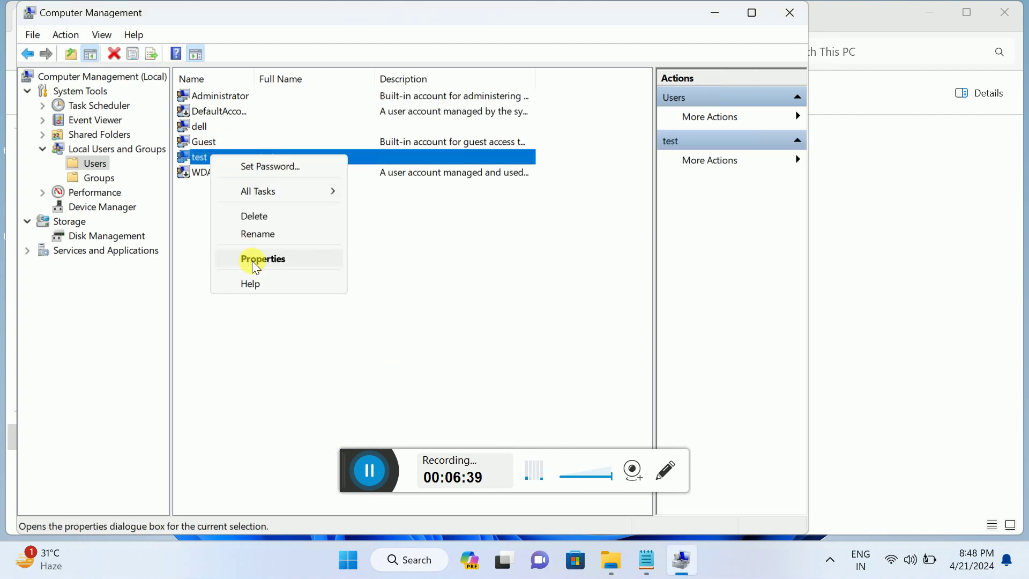
click(252, 259)
click(325, 124)
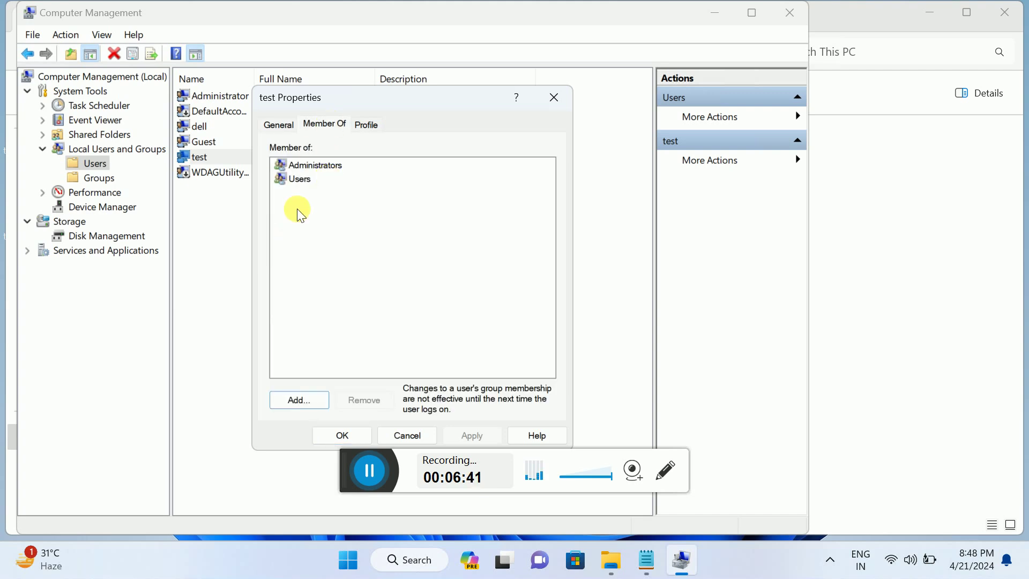
click(319, 166)
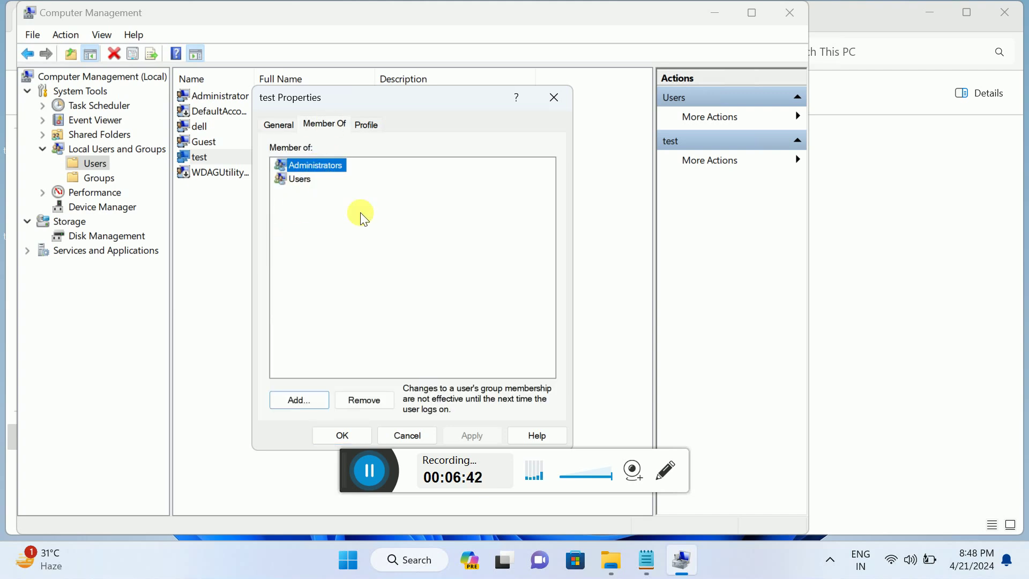
click(330, 434)
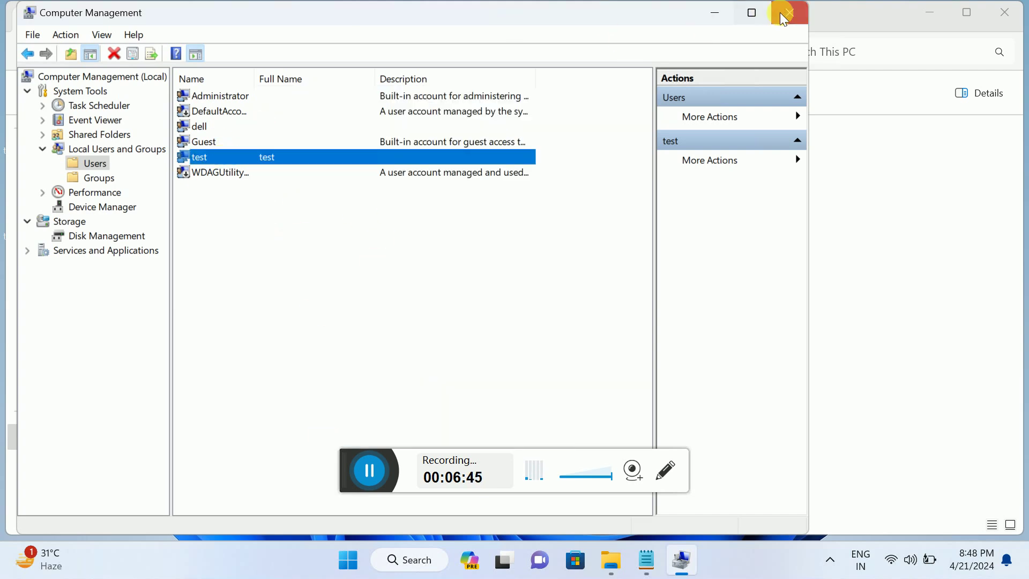
click(786, 12)
Step: Close File Explorer, view the signed-in account options in Start, then dismiss them
click(1006, 13)
click(361, 559)
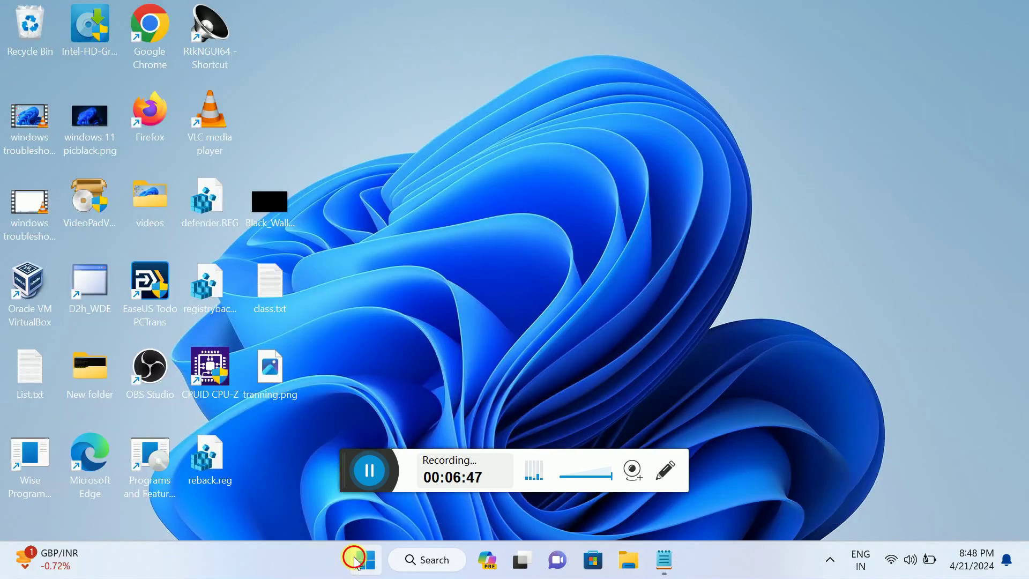
click(343, 504)
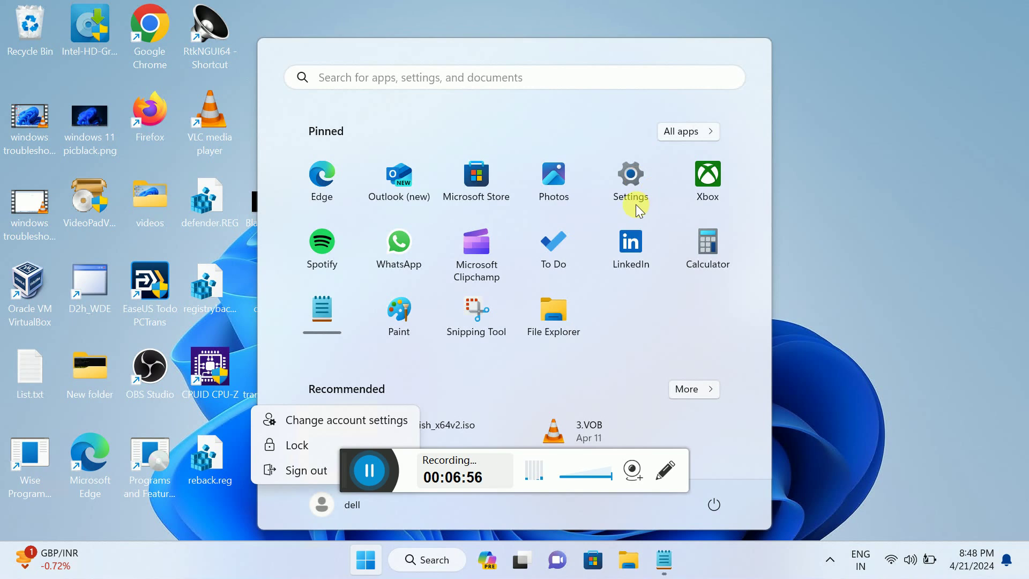
click(817, 204)
click(818, 204)
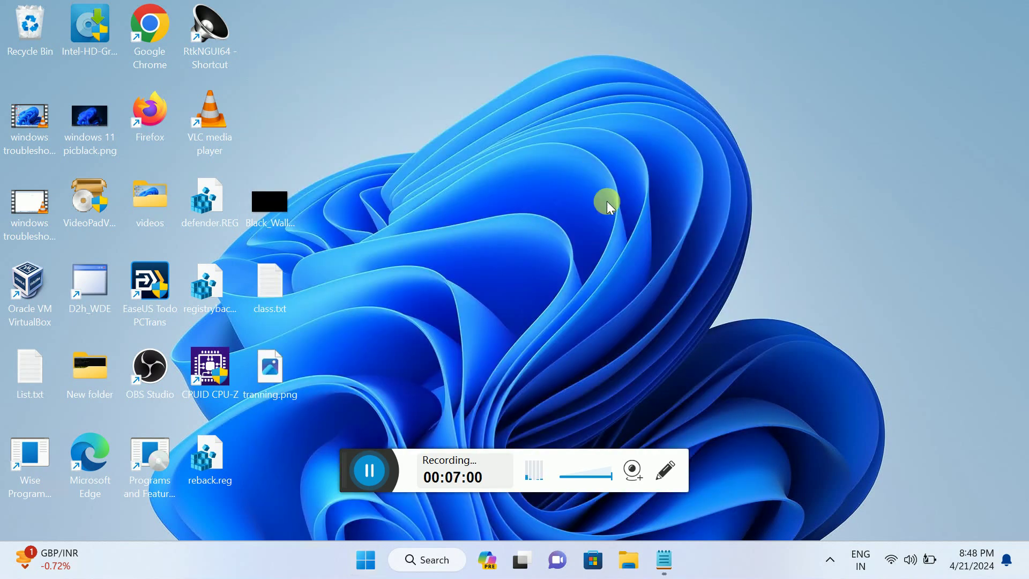